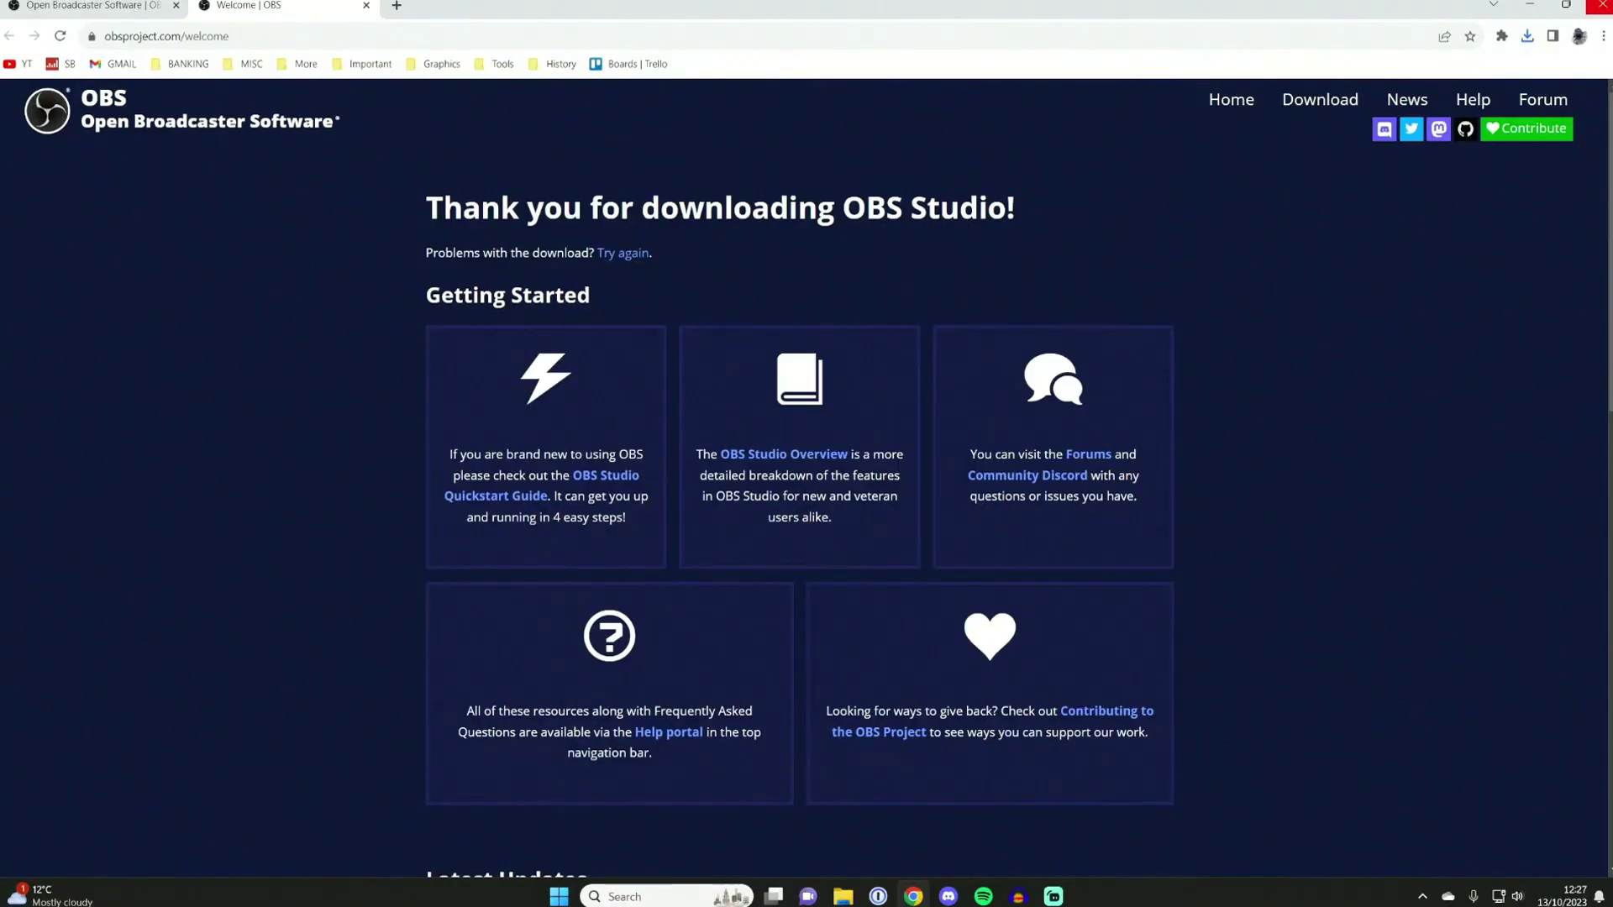
Step: Close the browser showing the OBS download page and the Downloads folder window
left_click(1600, 6)
left_click_drag(804, 205, 742, 179)
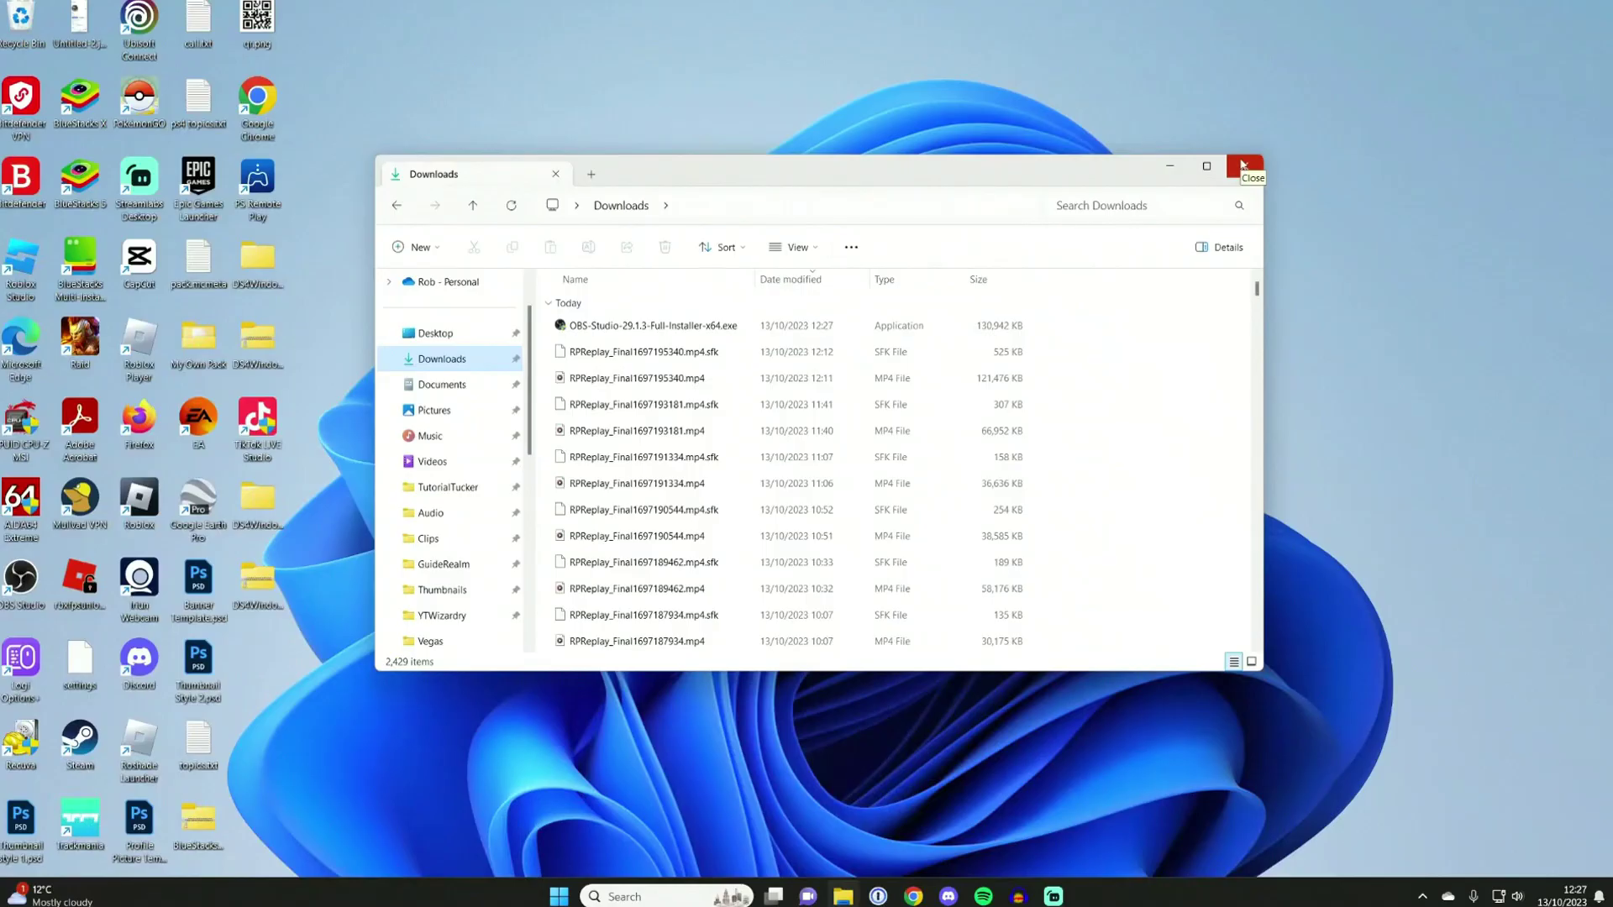
left_click(1243, 165)
left_click(1241, 165)
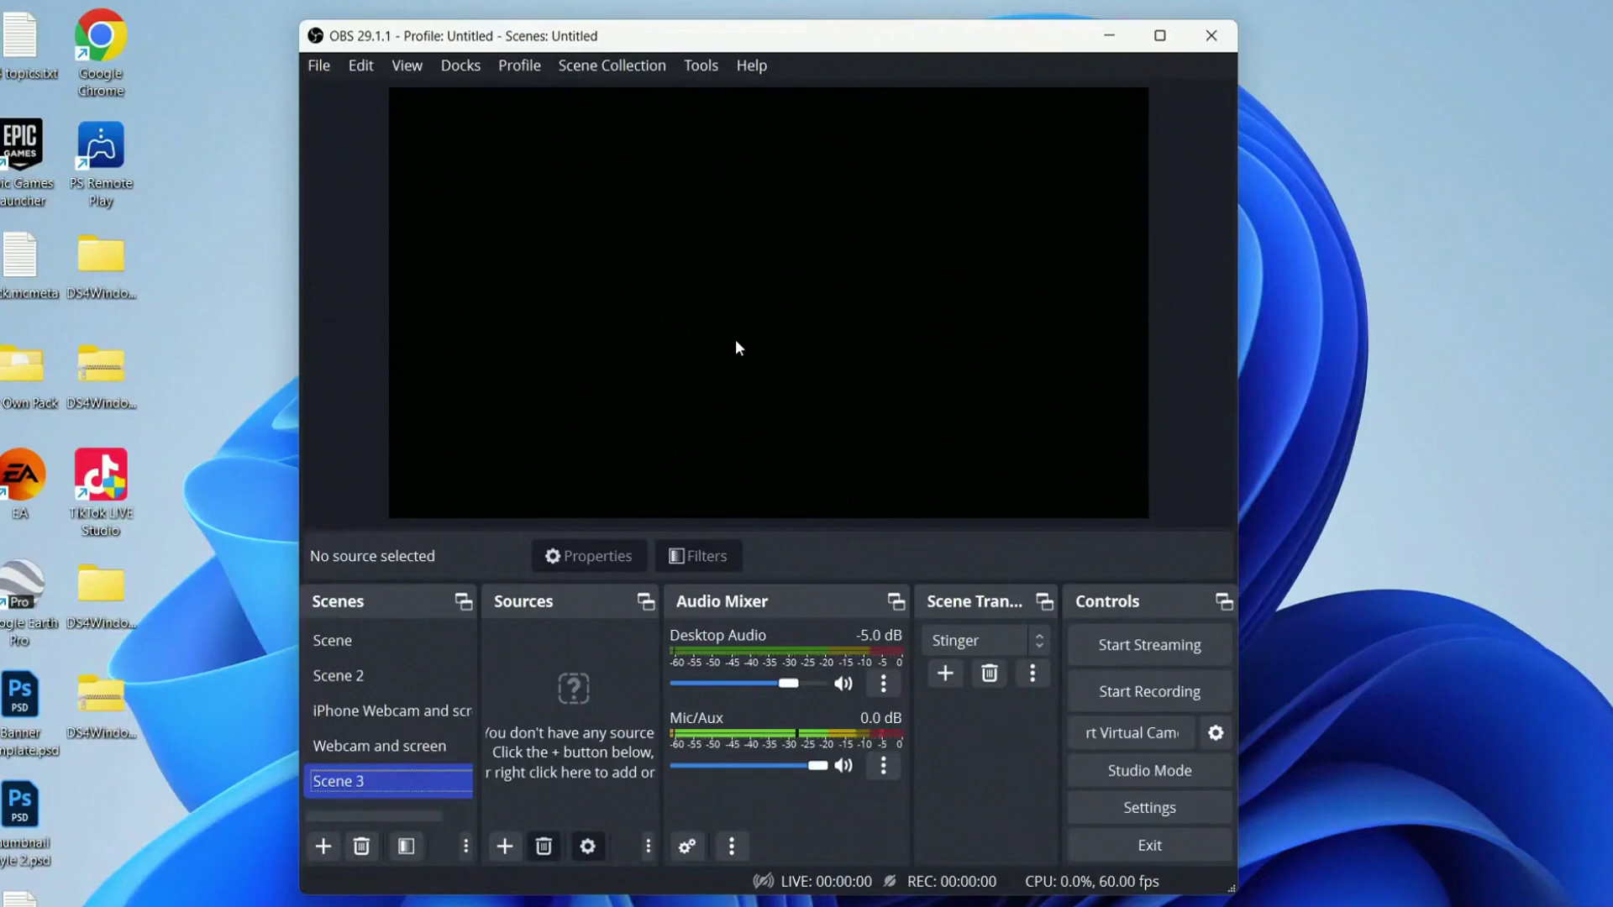
Step: Add a new scene named Gameplay
left_click(392, 687)
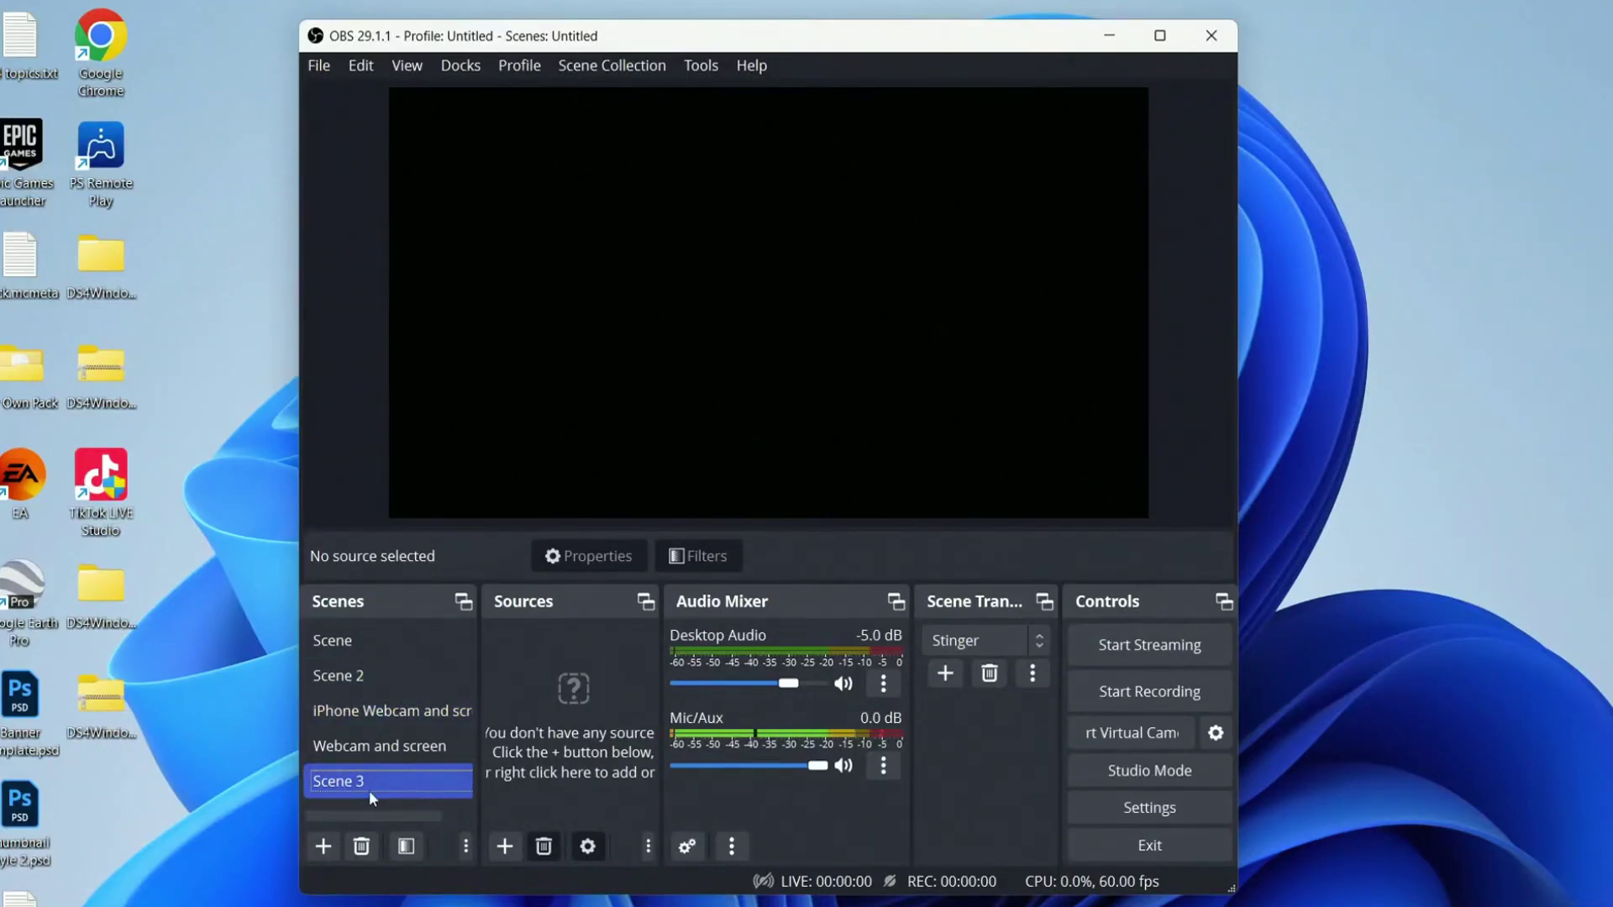
left_click(323, 847)
type("Gam")
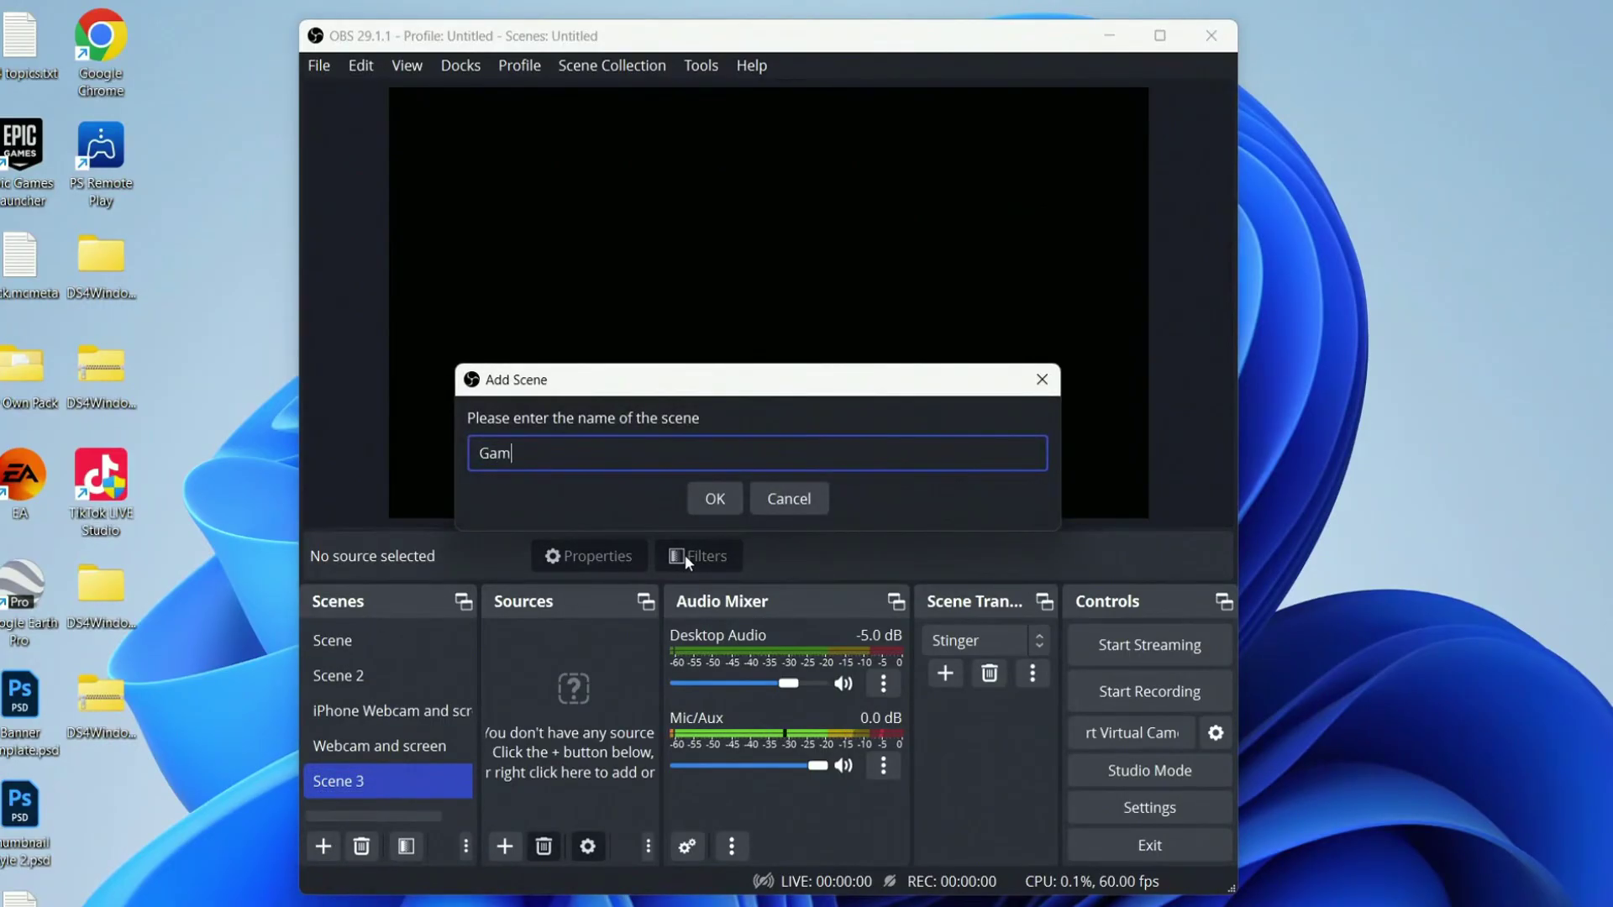
type("eplay")
left_click(712, 502)
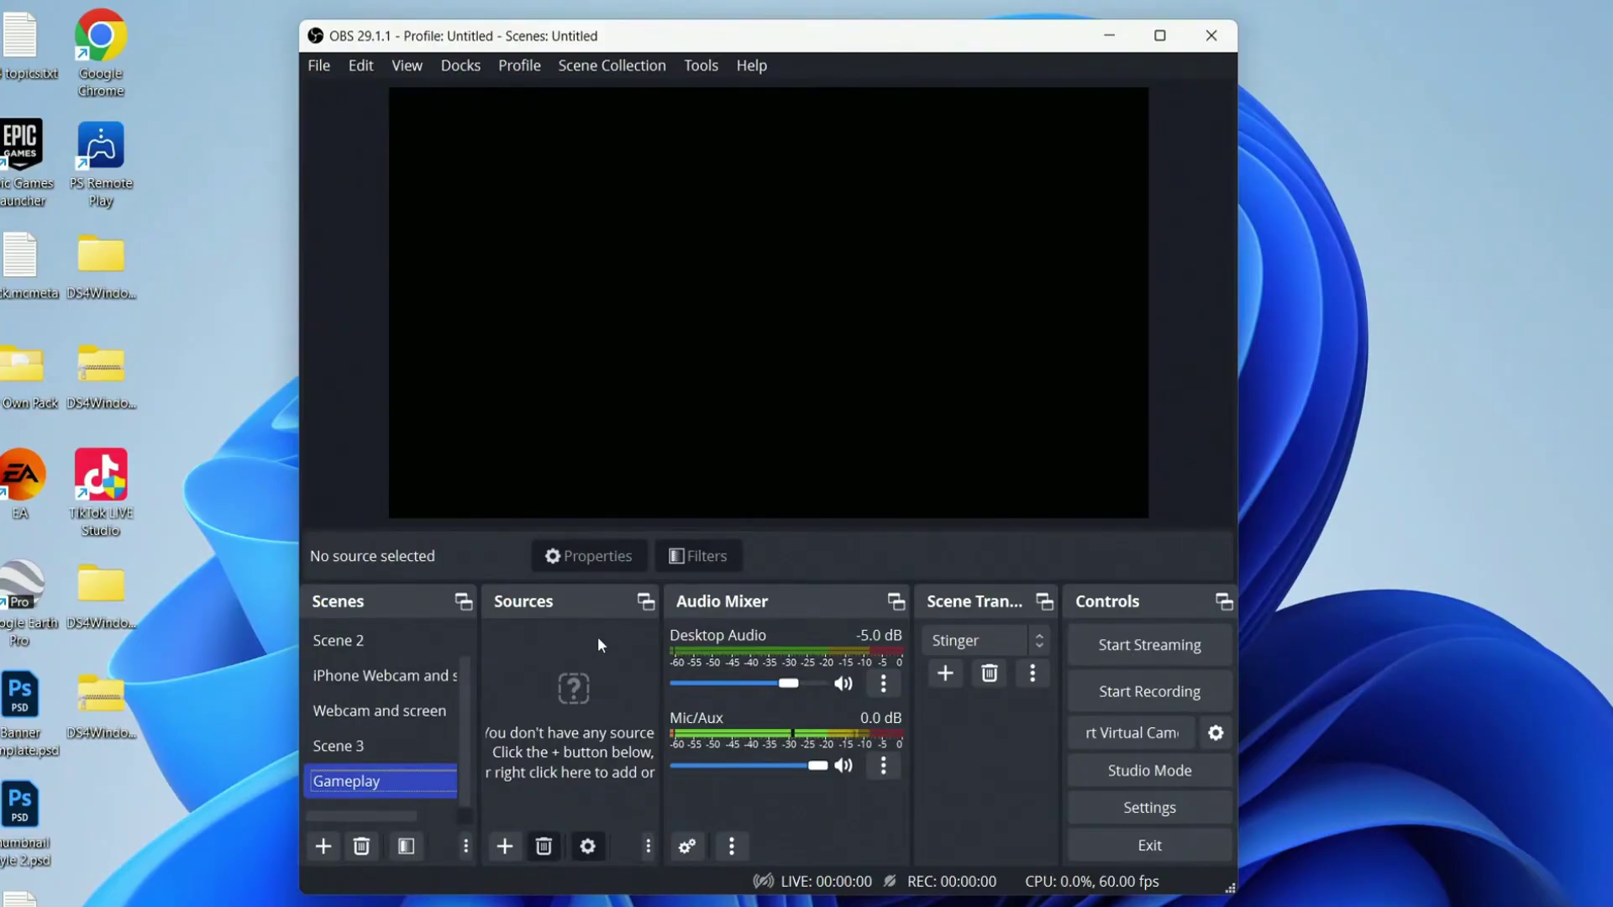
Step: Add a new Display Capture source to the Gameplay scene, capturing the VG27A 2560x1440 primary monitor
left_click(505, 847)
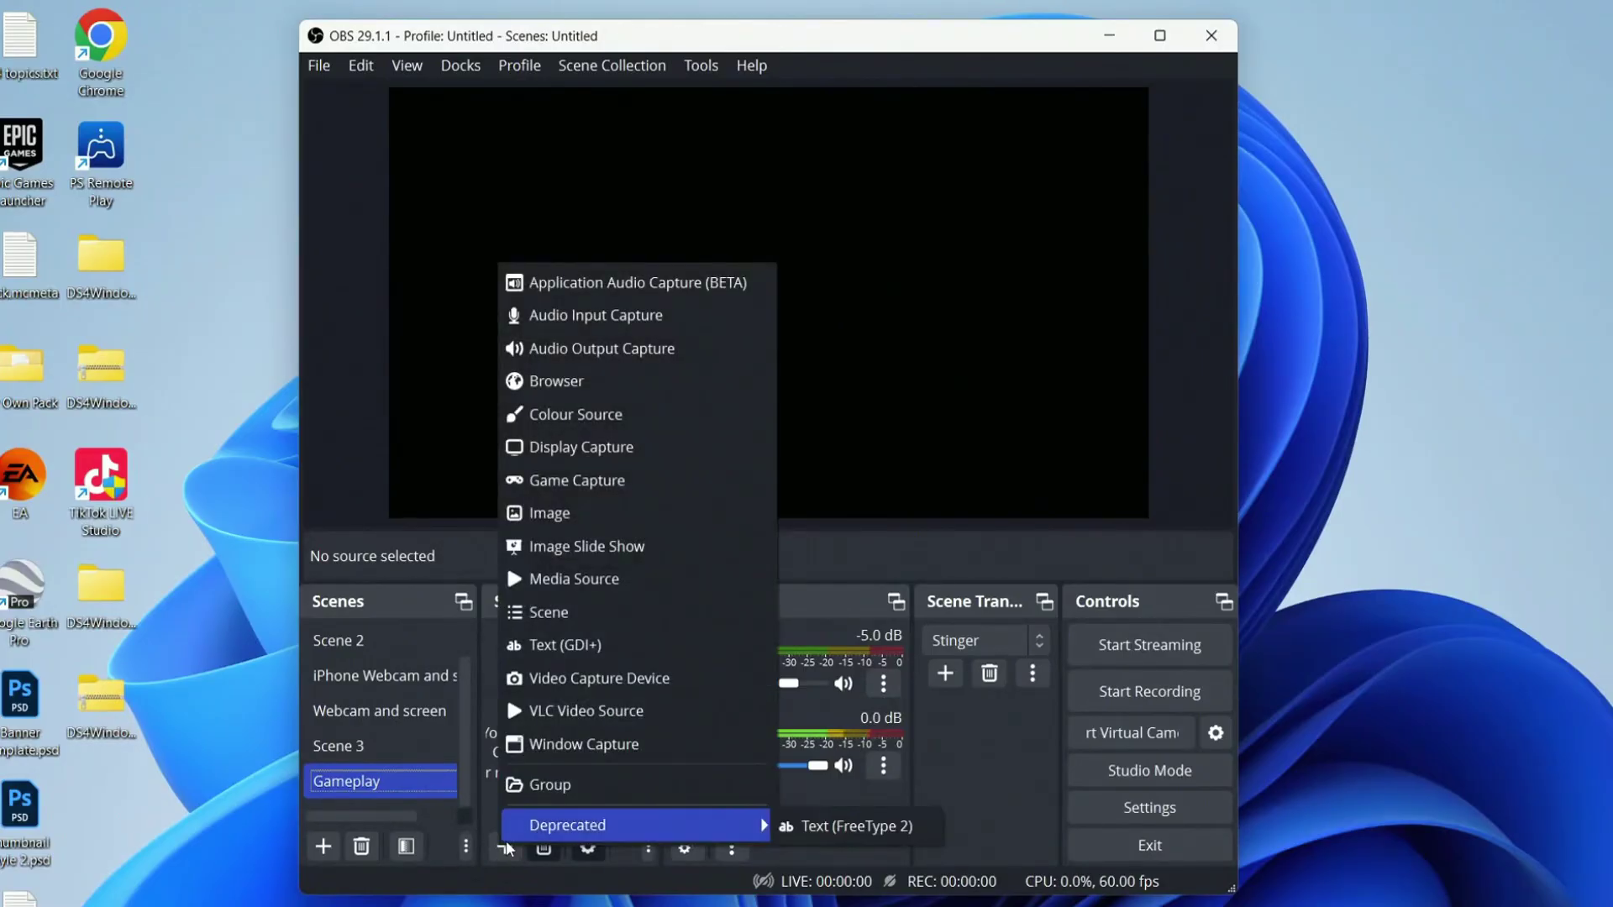
left_click(605, 449)
left_click(820, 602)
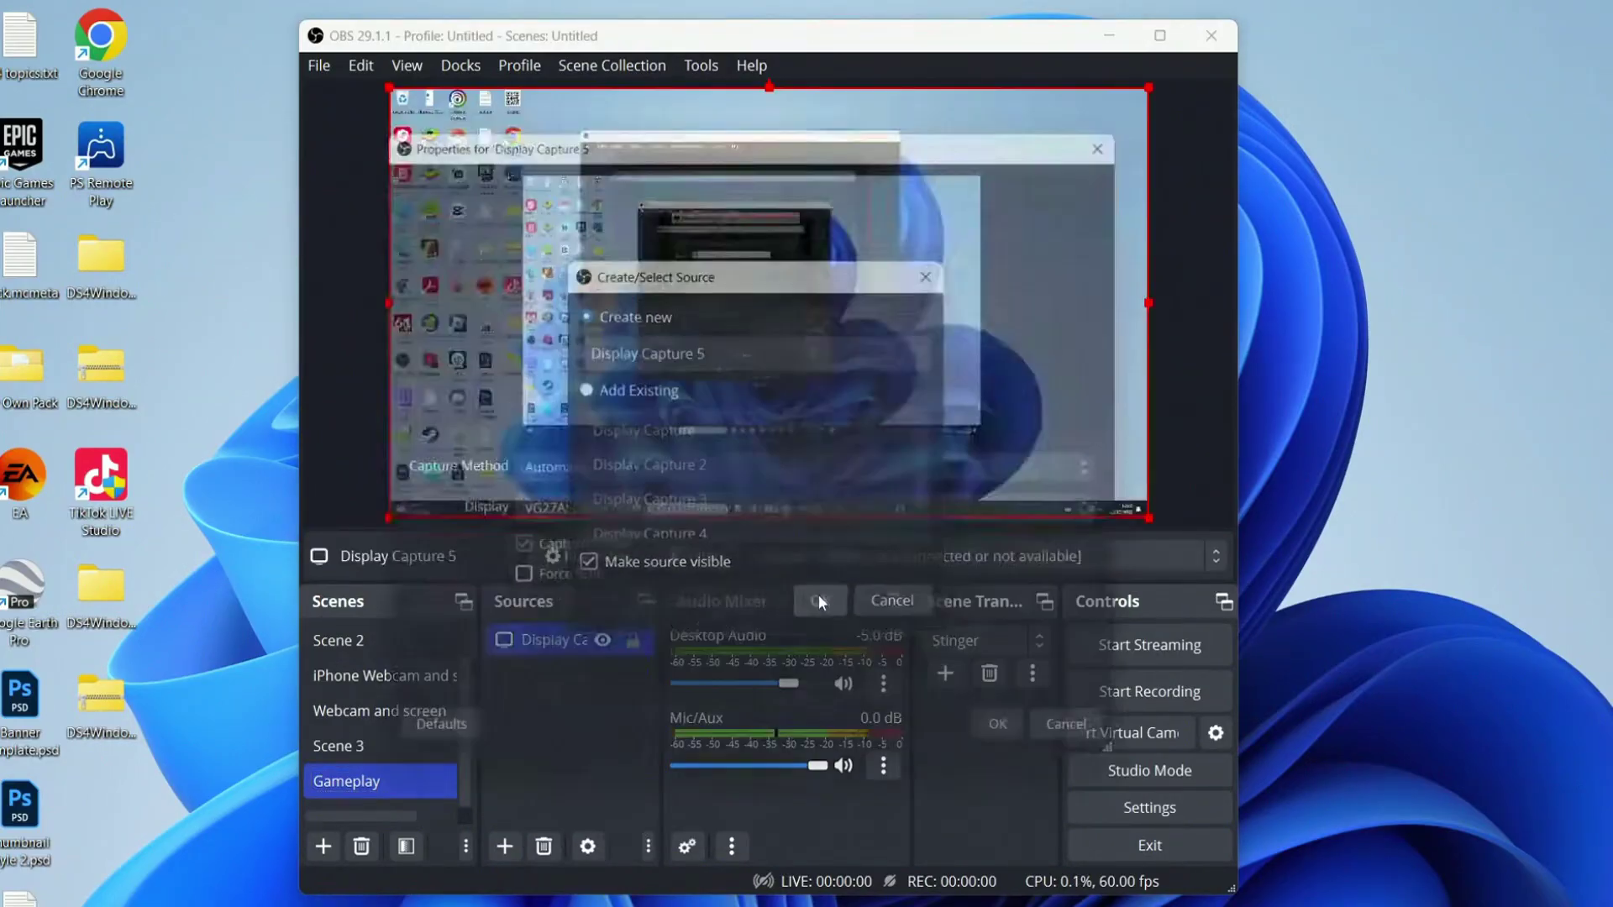
left_click(813, 516)
left_click(581, 516)
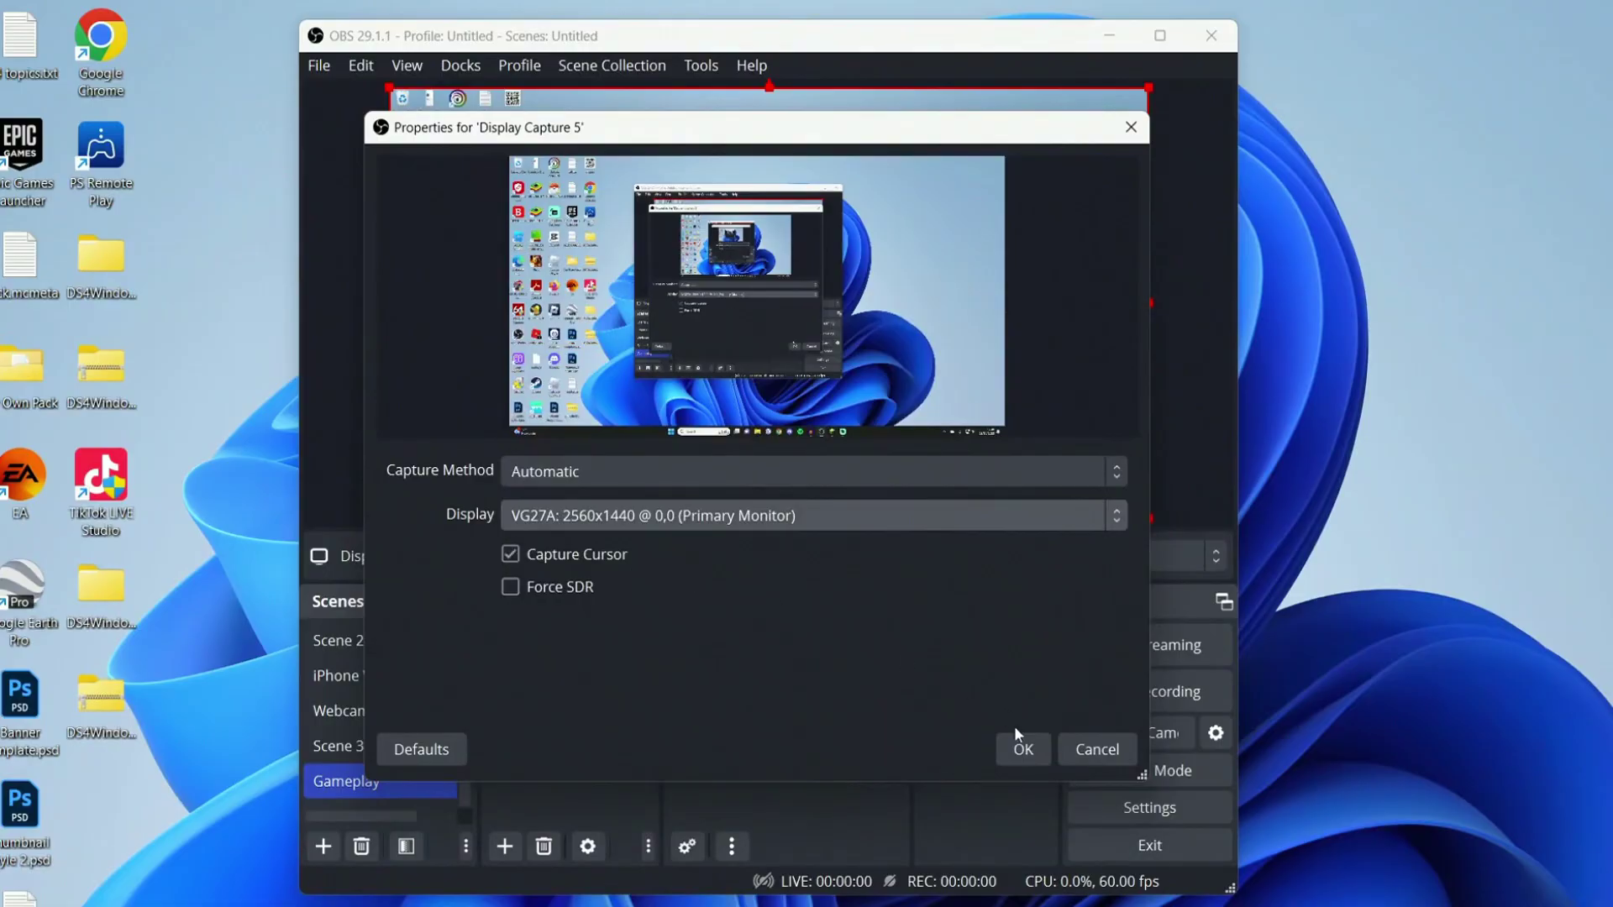
left_click(1023, 749)
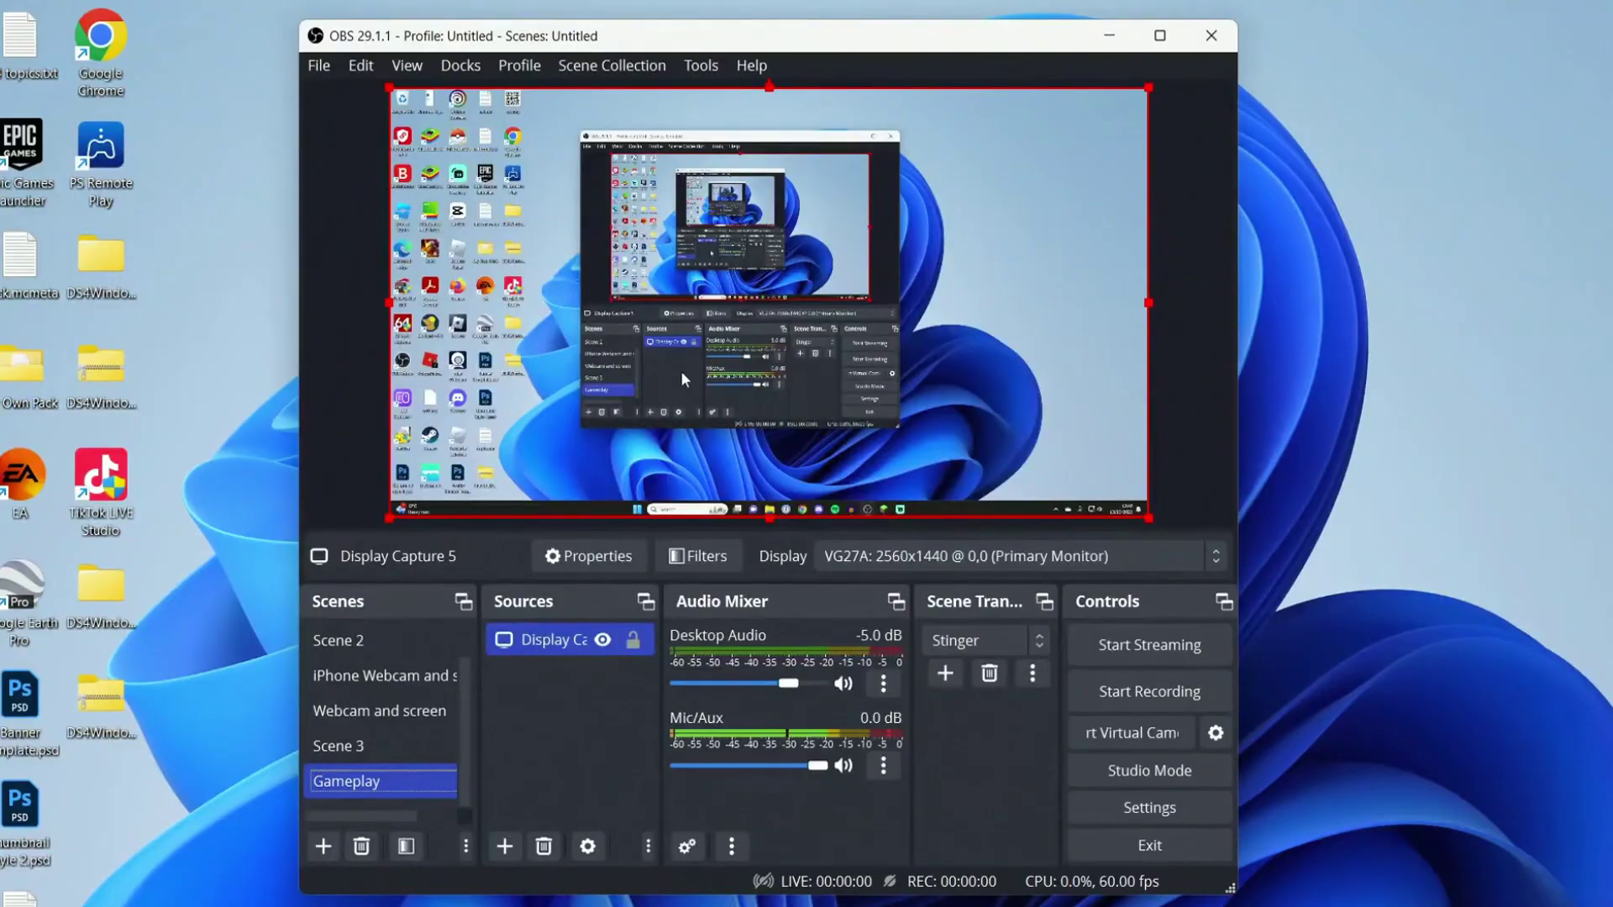
left_click(681, 371)
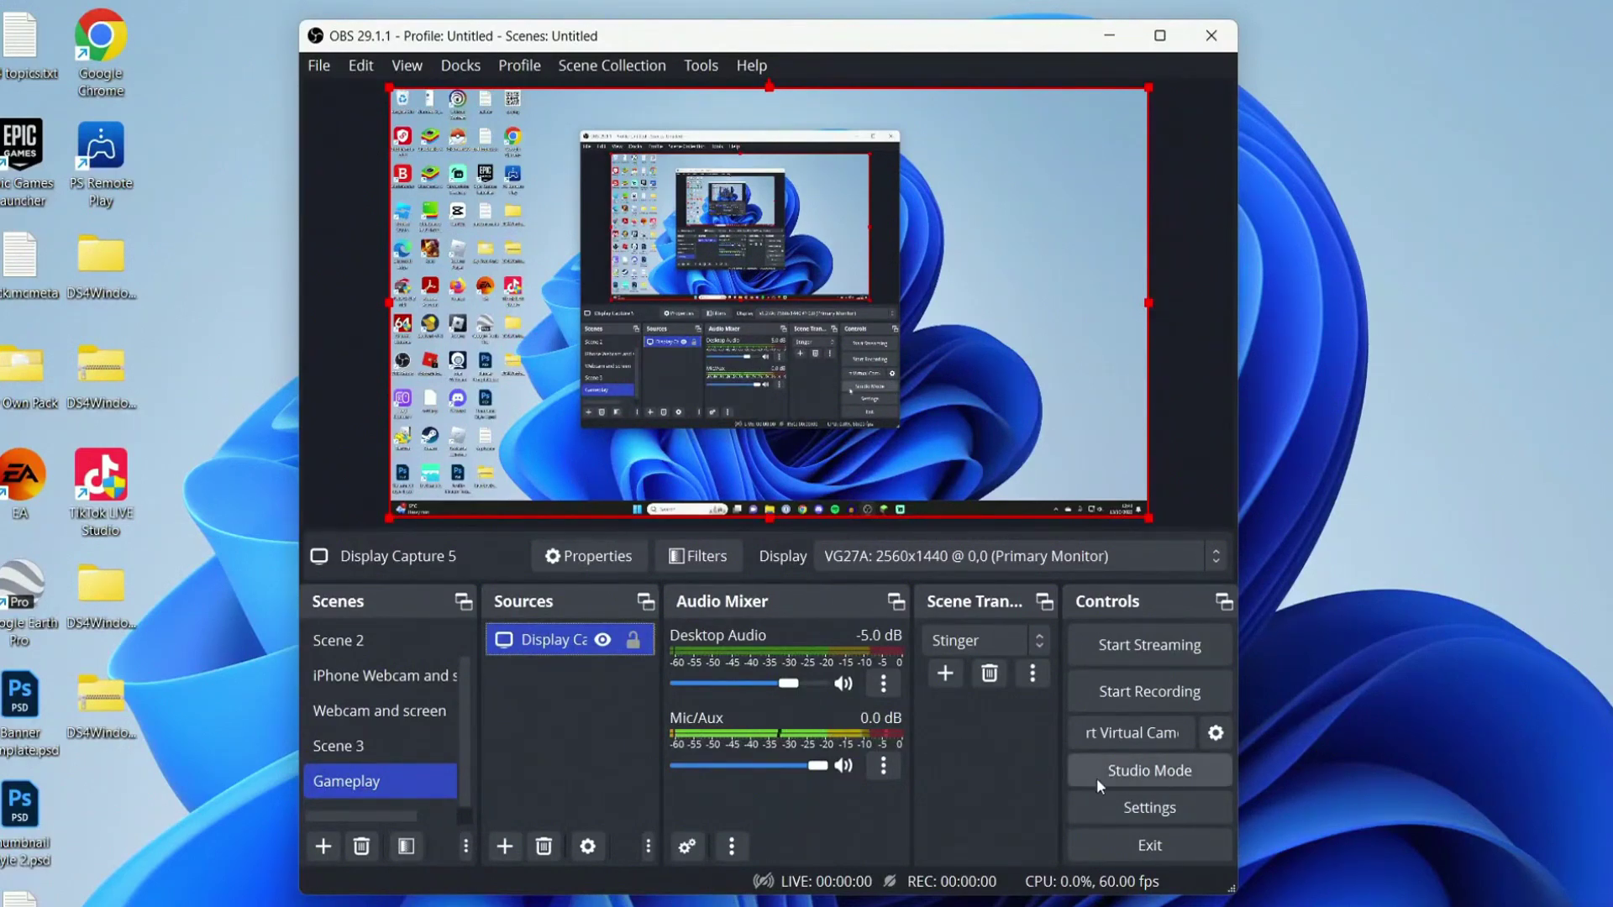
Step: In the output settings, choose Simple output mode and the recording quality High Quality, Medium File Size
left_click(1150, 809)
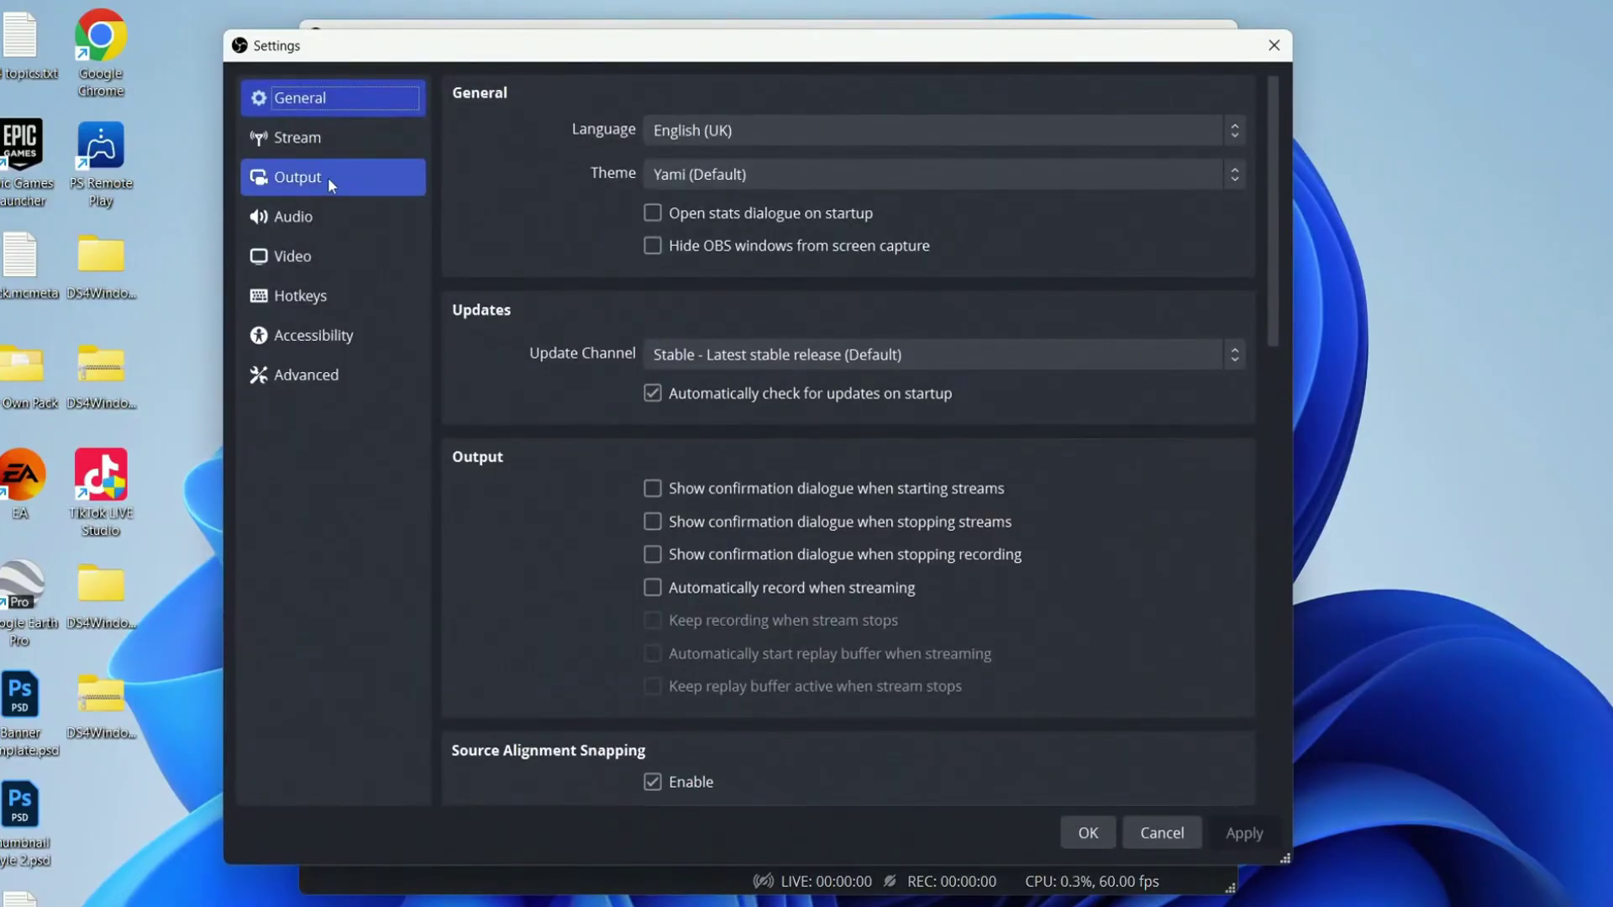
left_click(328, 178)
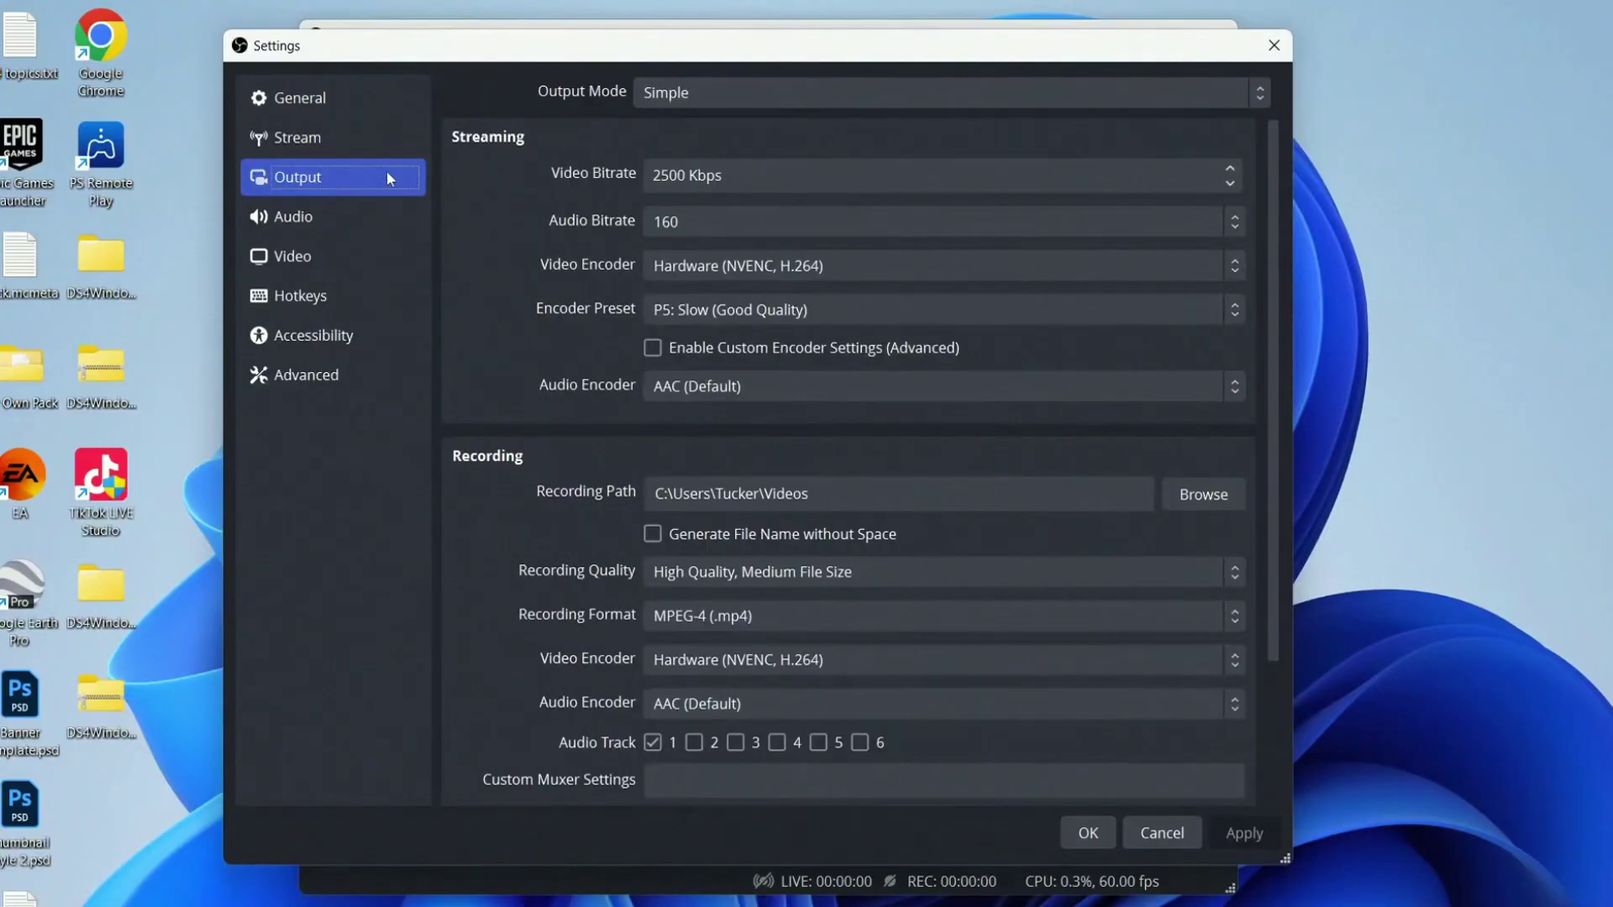
left_click(639, 93)
left_click(667, 118)
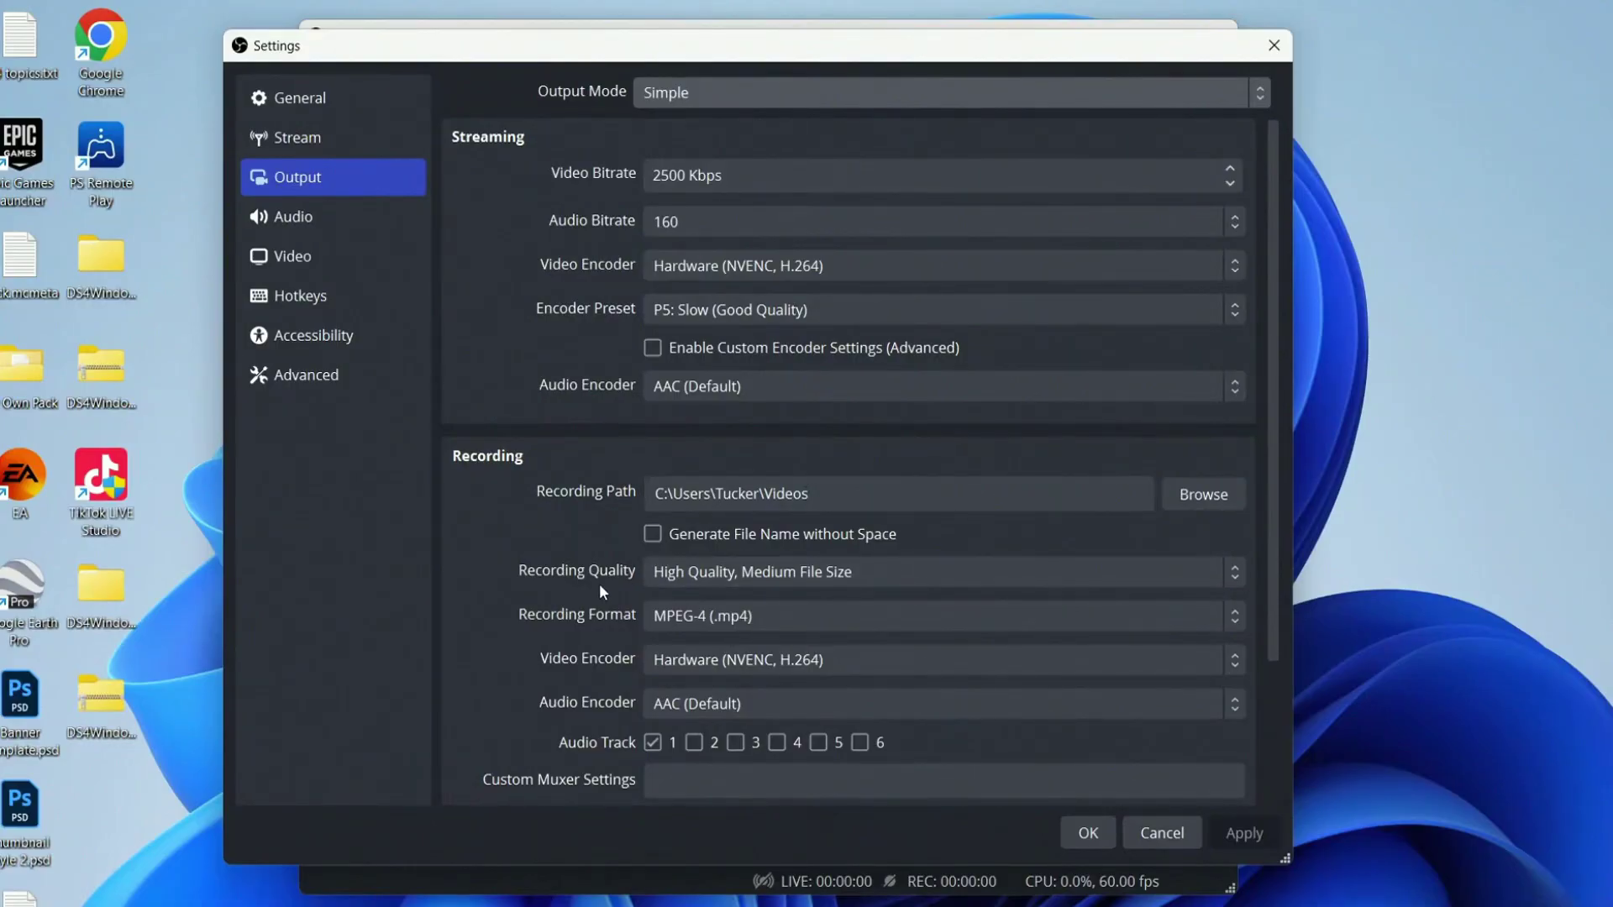
left_click(652, 577)
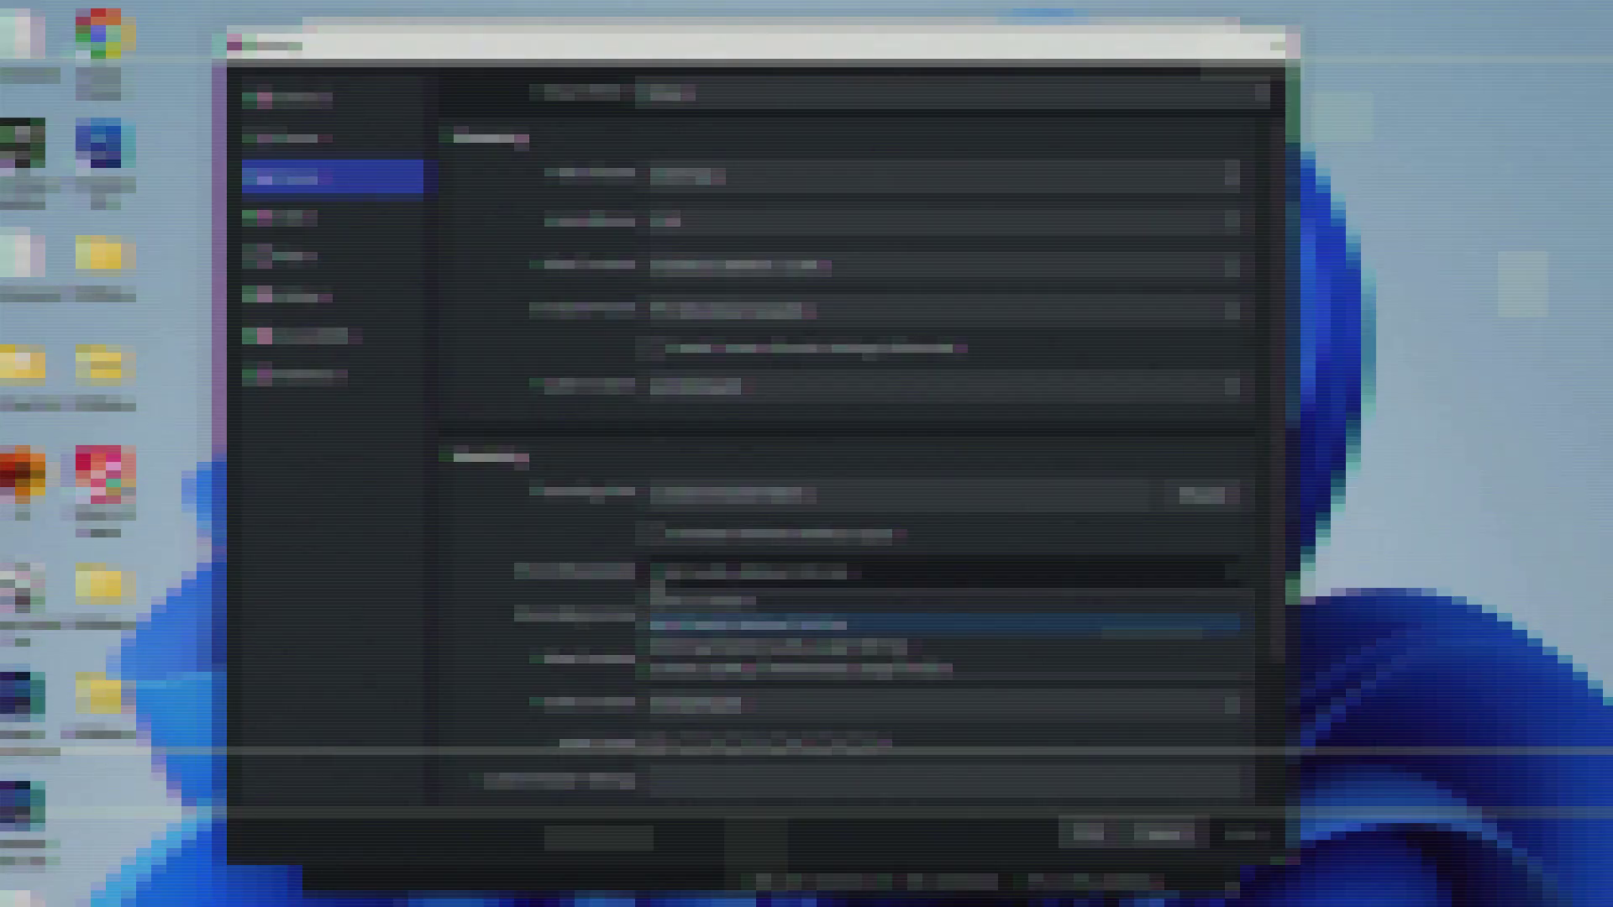
left_click(684, 623)
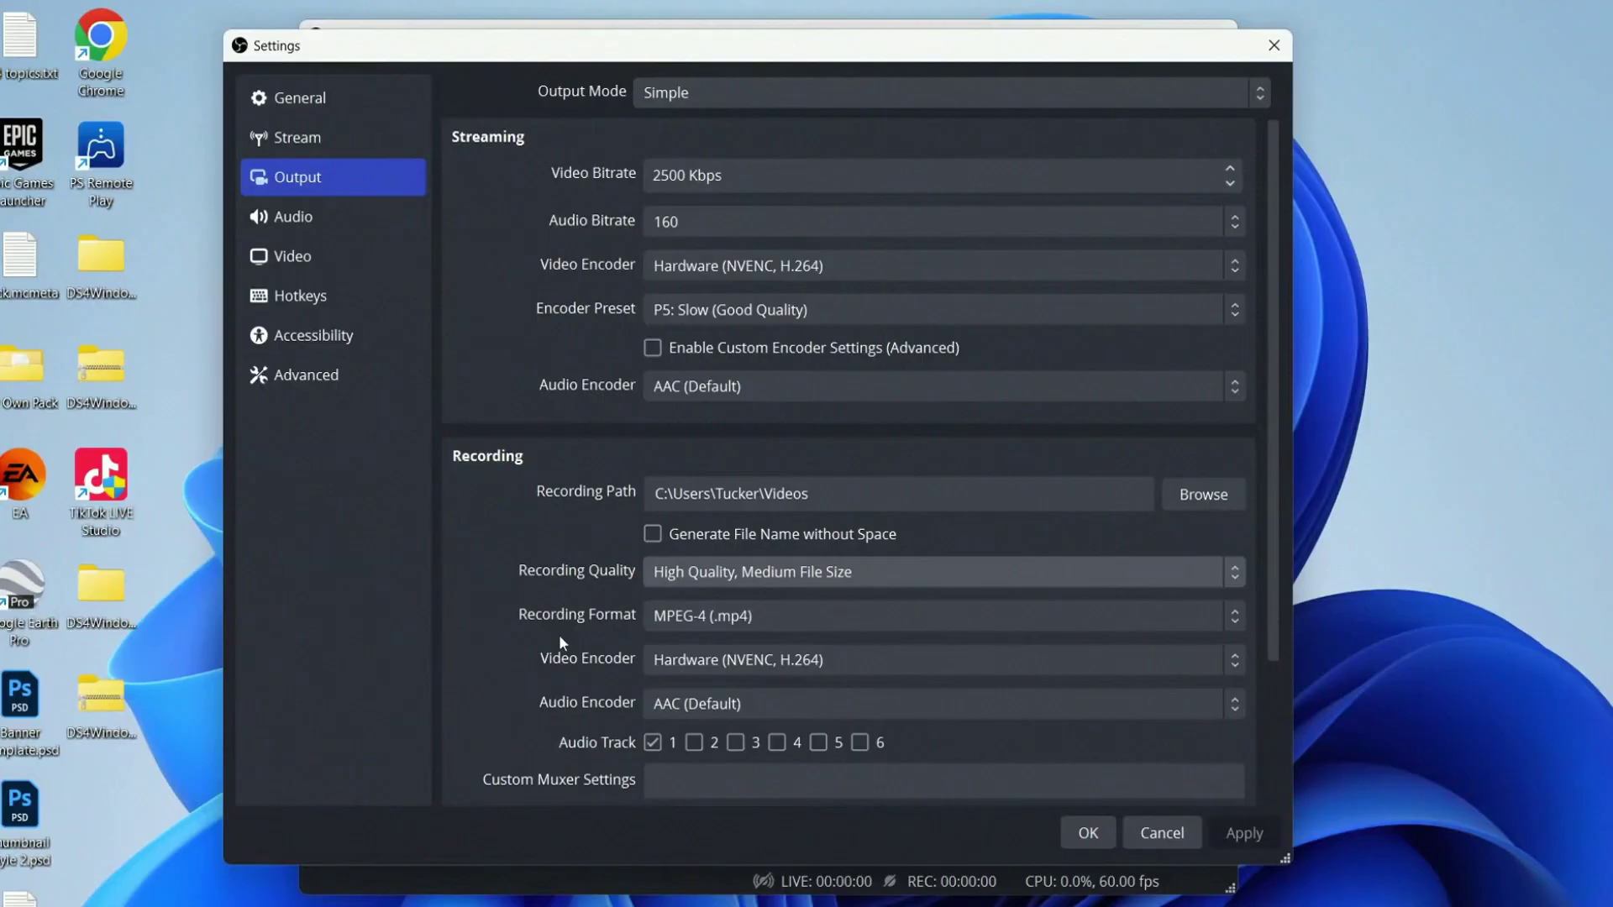
Step: Choose MPEG-4 (.mp4) as the recording format and Hardware (NVENC, H.264) as the recording video encoder
left_click(687, 618)
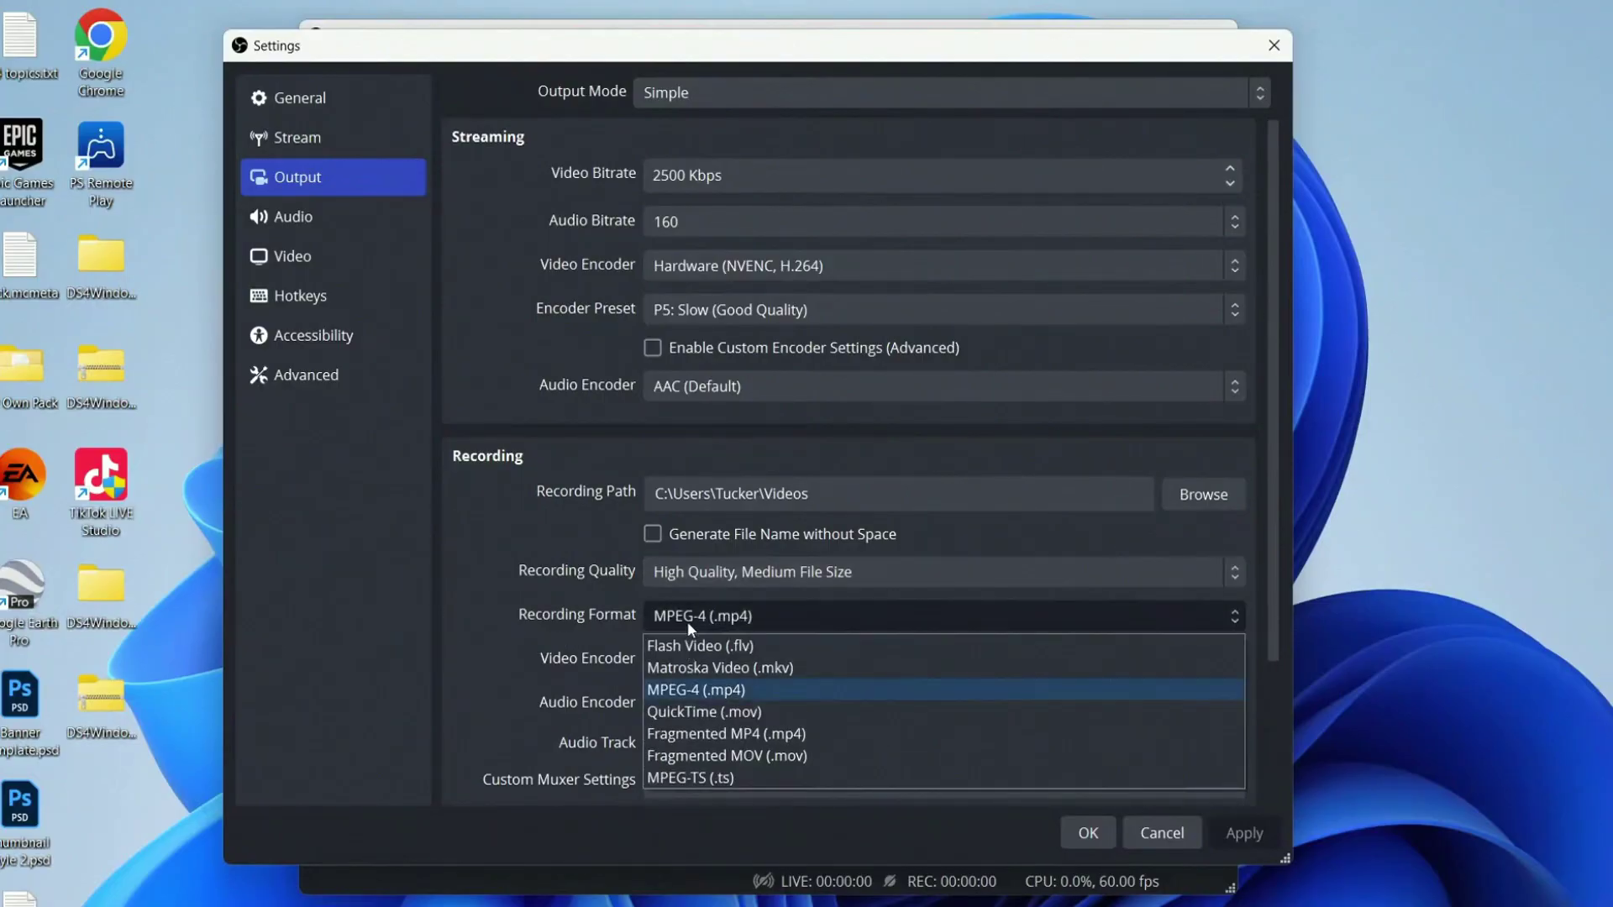
left_click(700, 686)
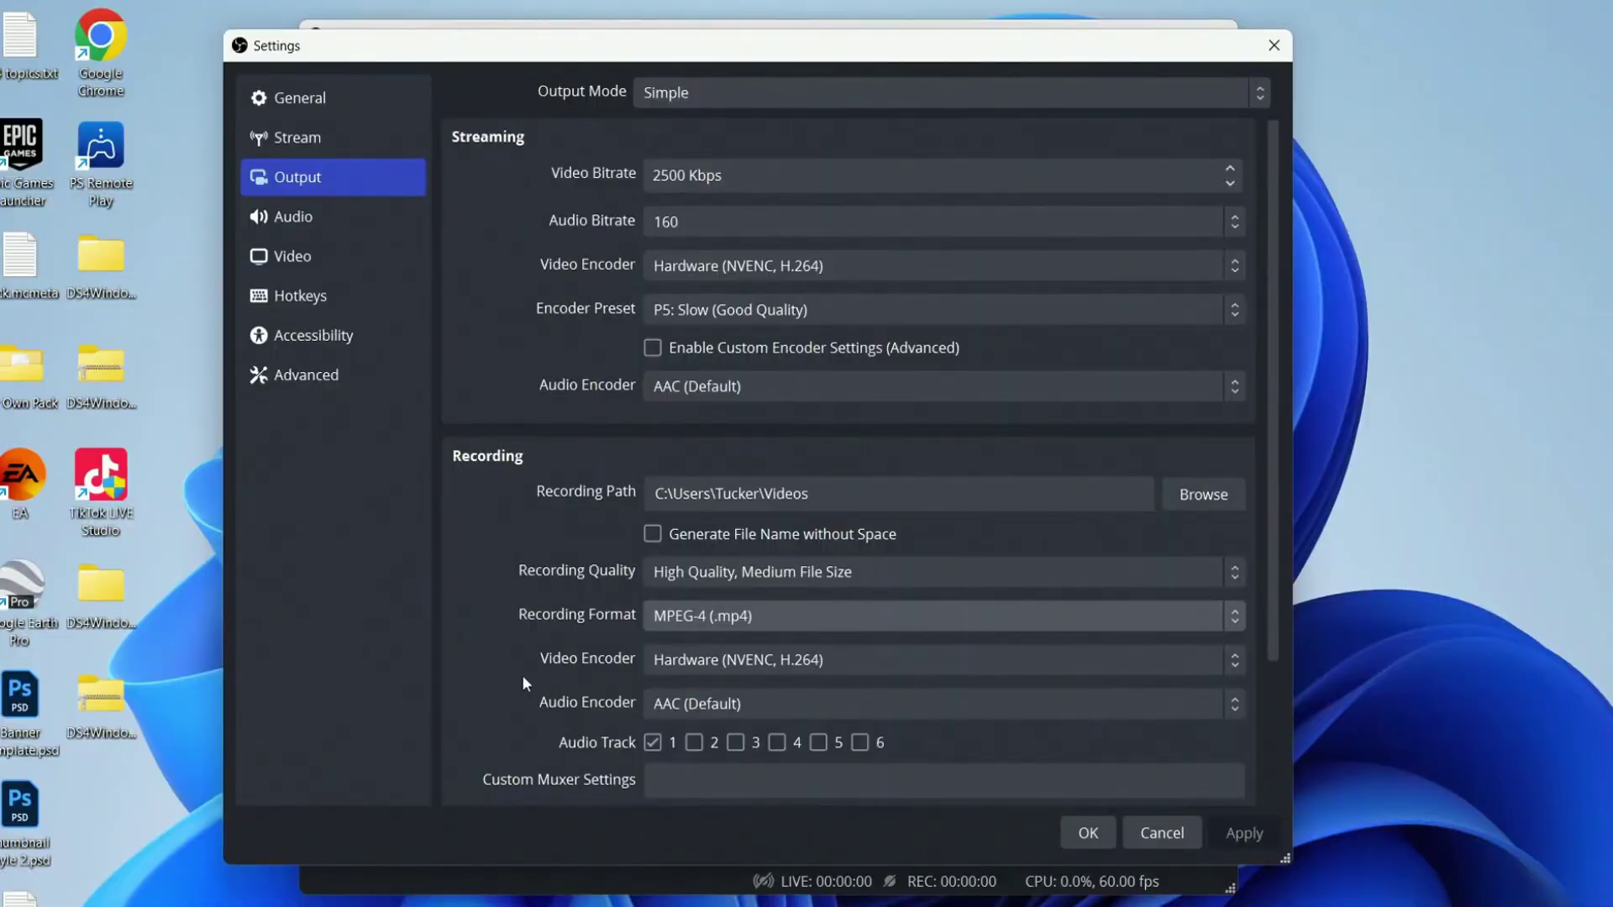
left_click(672, 667)
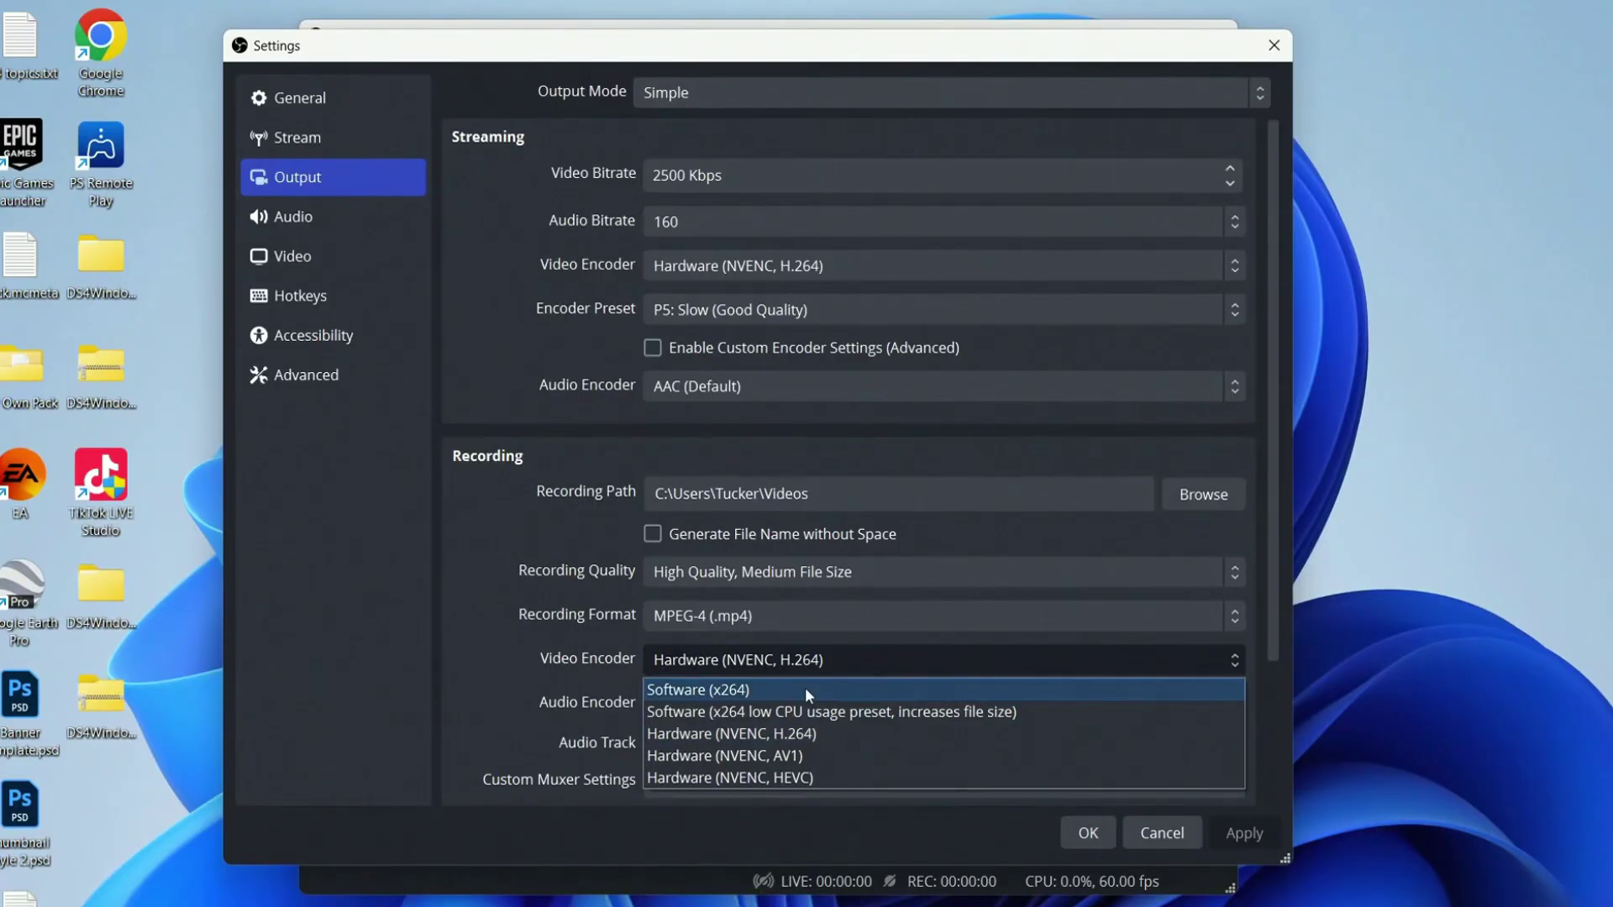
left_click(807, 734)
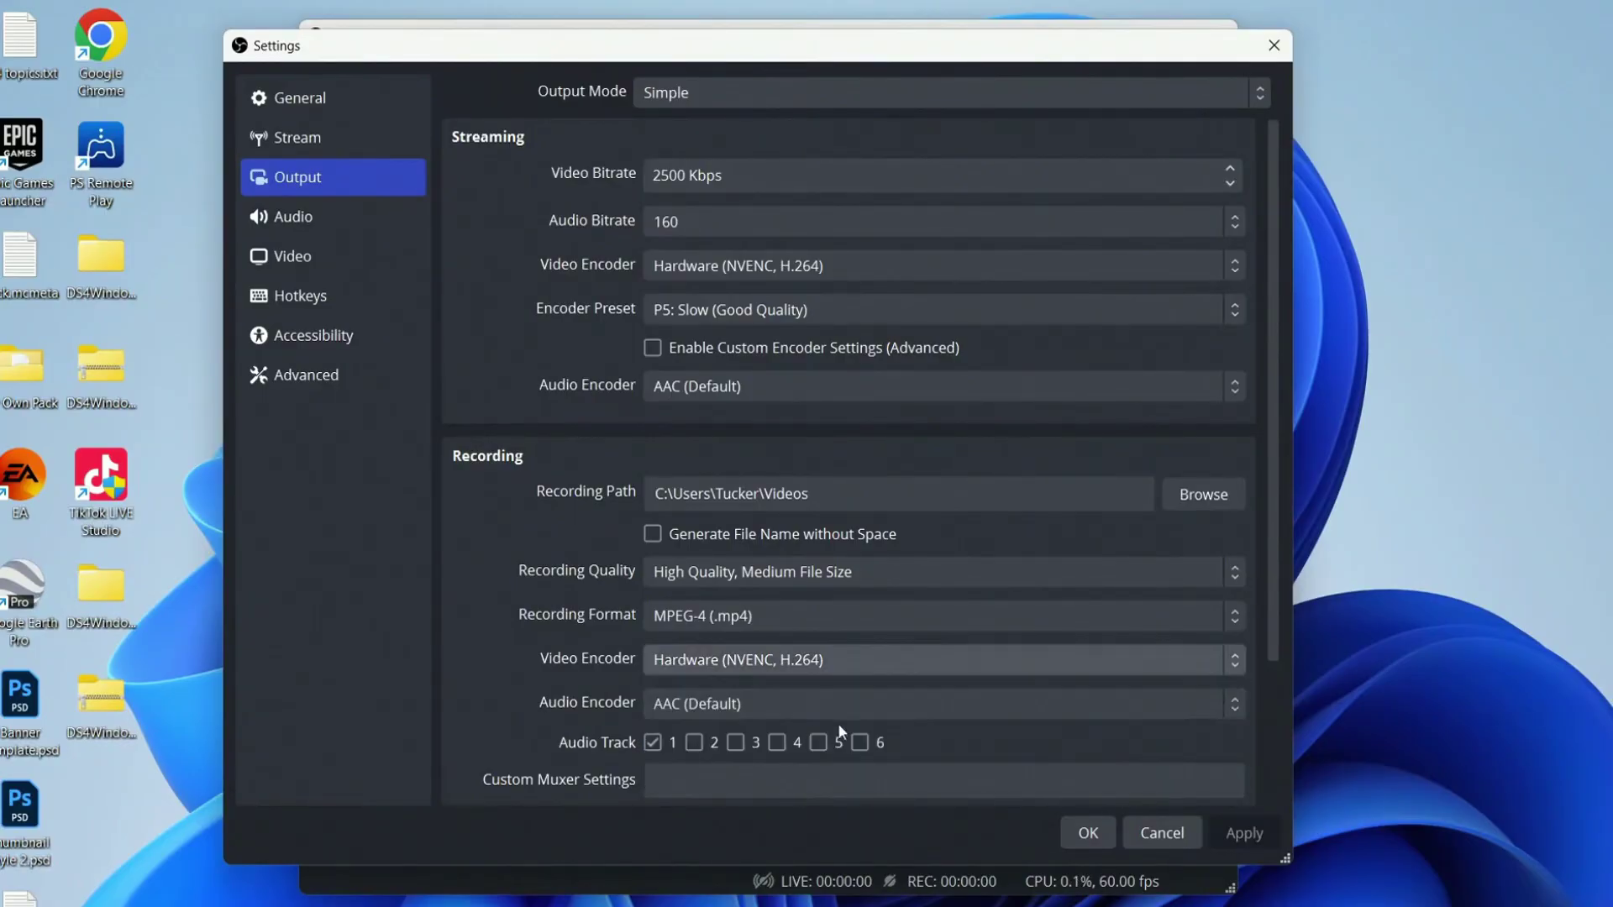
scroll(929, 687, "down", 2)
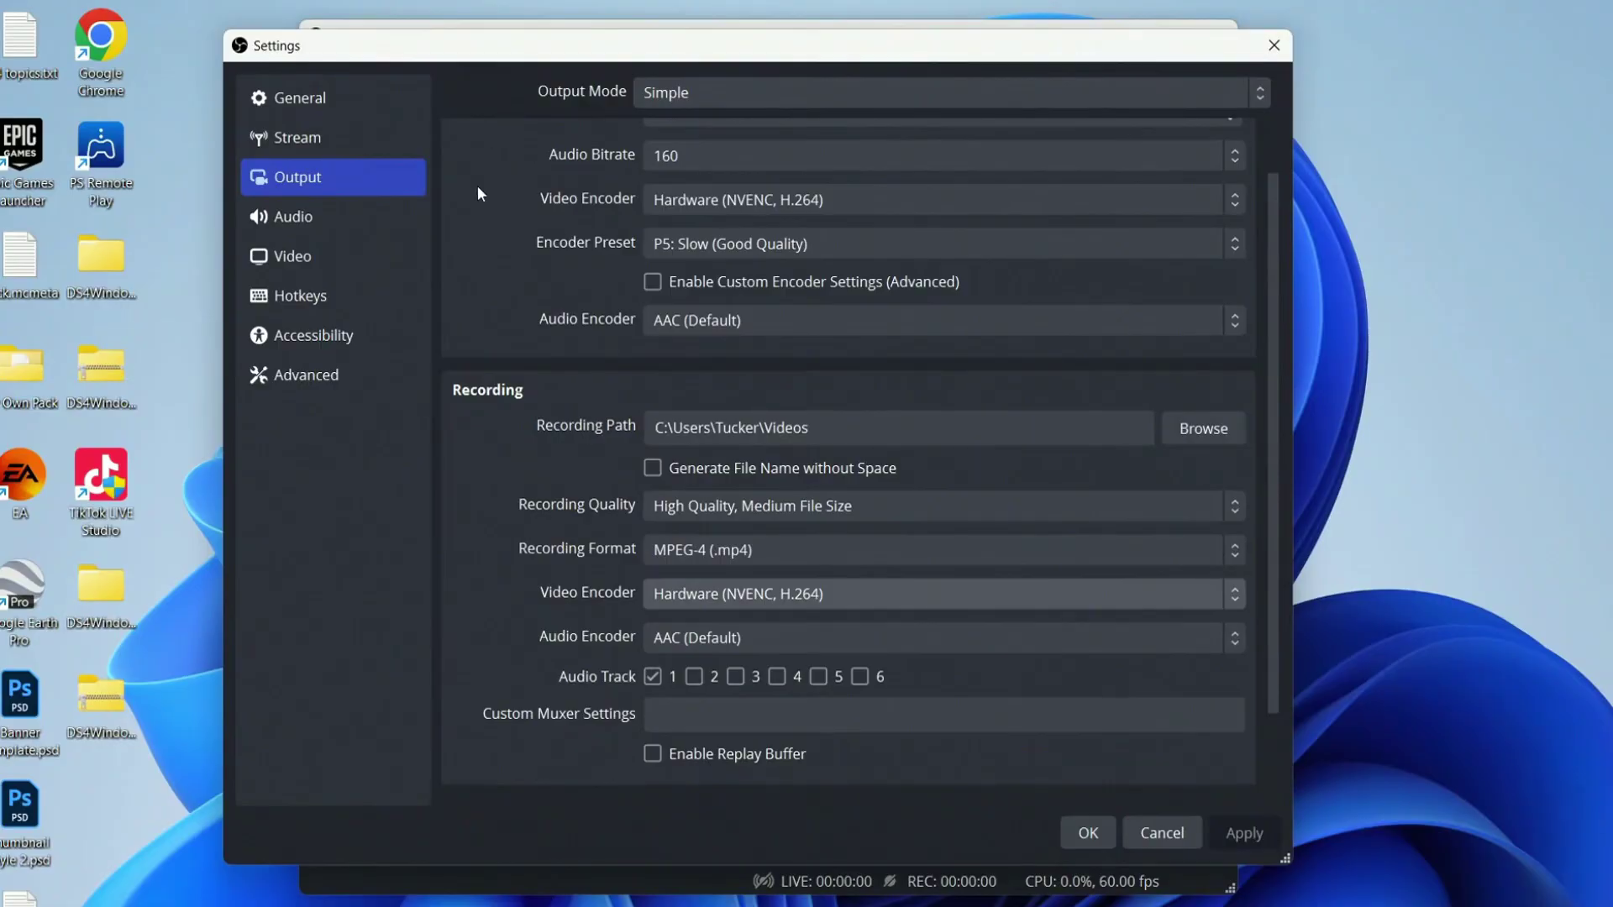
Step: In the audio settings, choose Default for Desktop Audio and Microphone (USB PnP Sound Device) for Mic/Auxiliary Audio
left_click(338, 210)
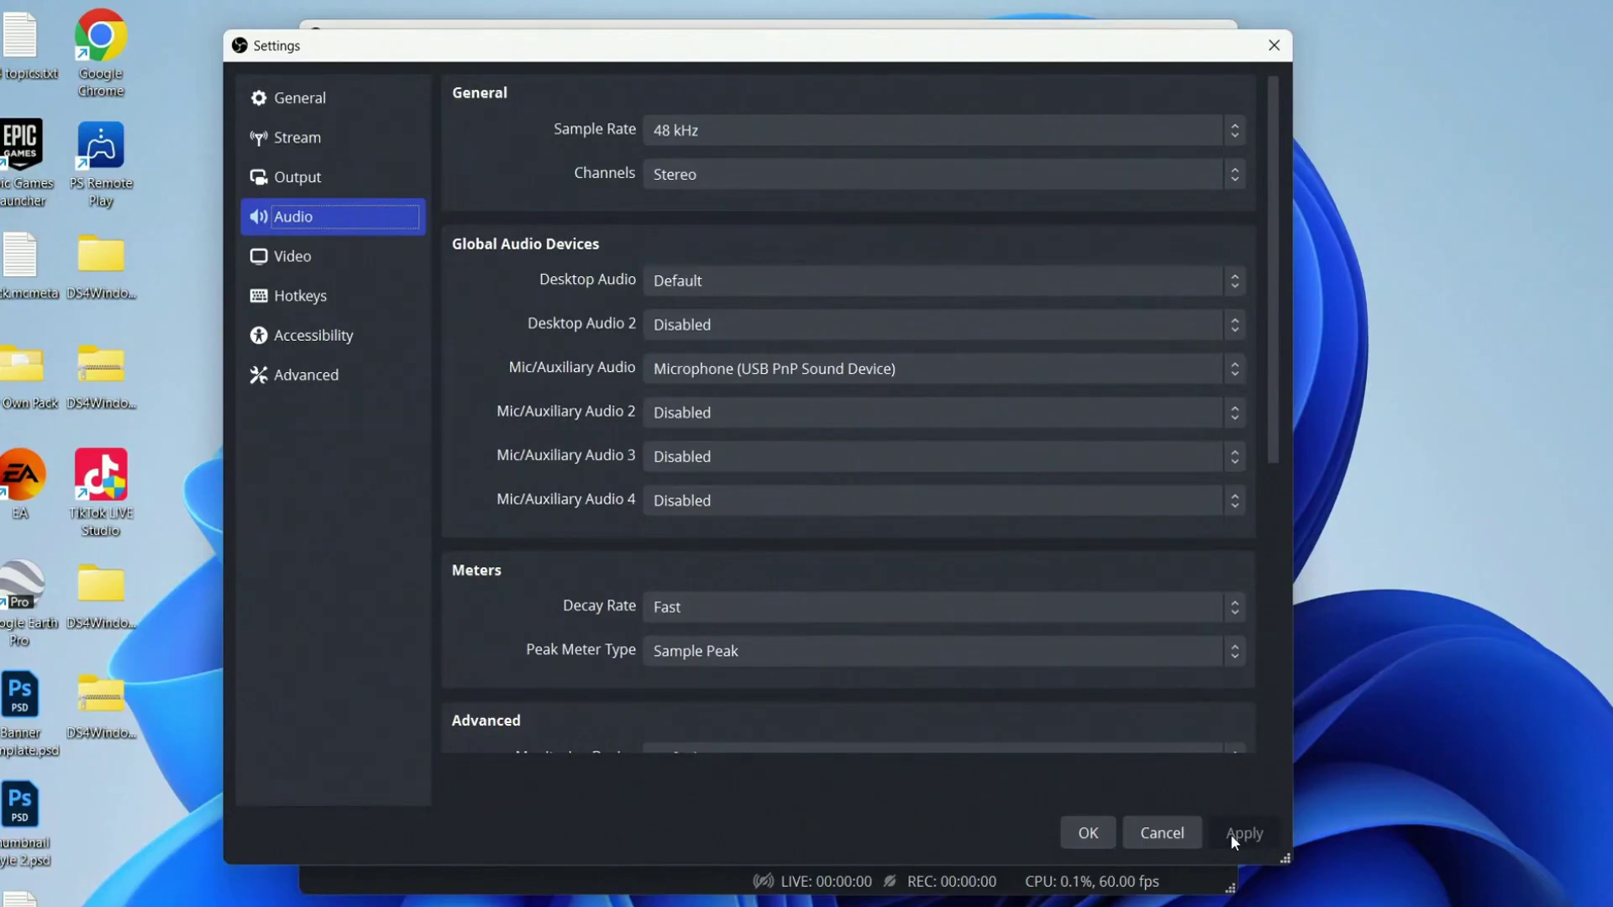
left_click(687, 289)
left_click(692, 326)
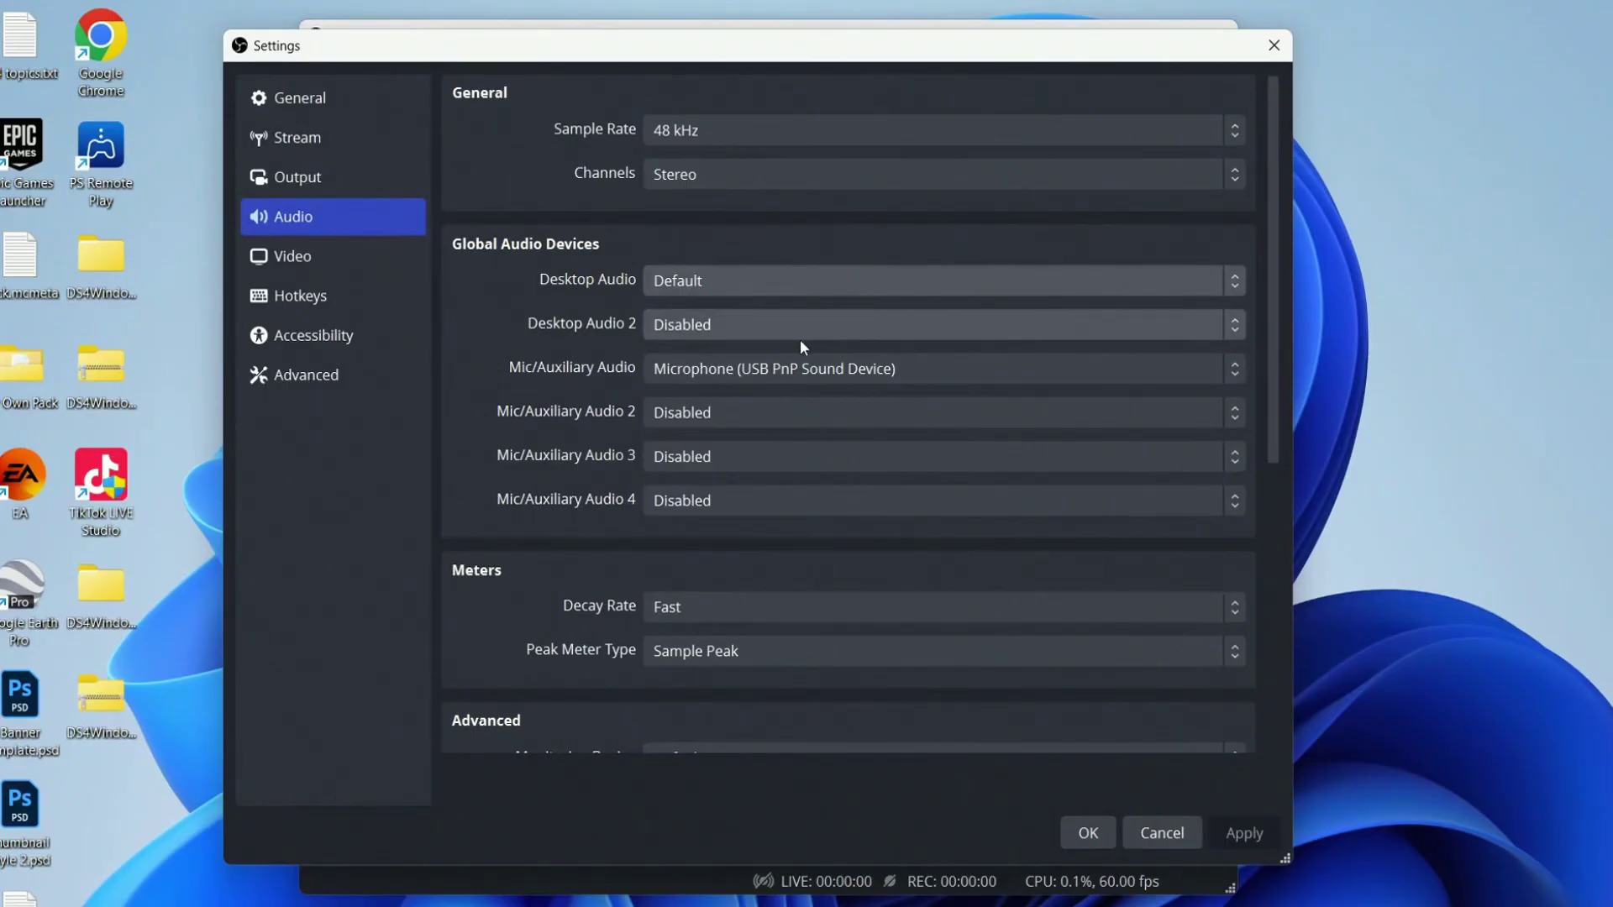
left_click(659, 369)
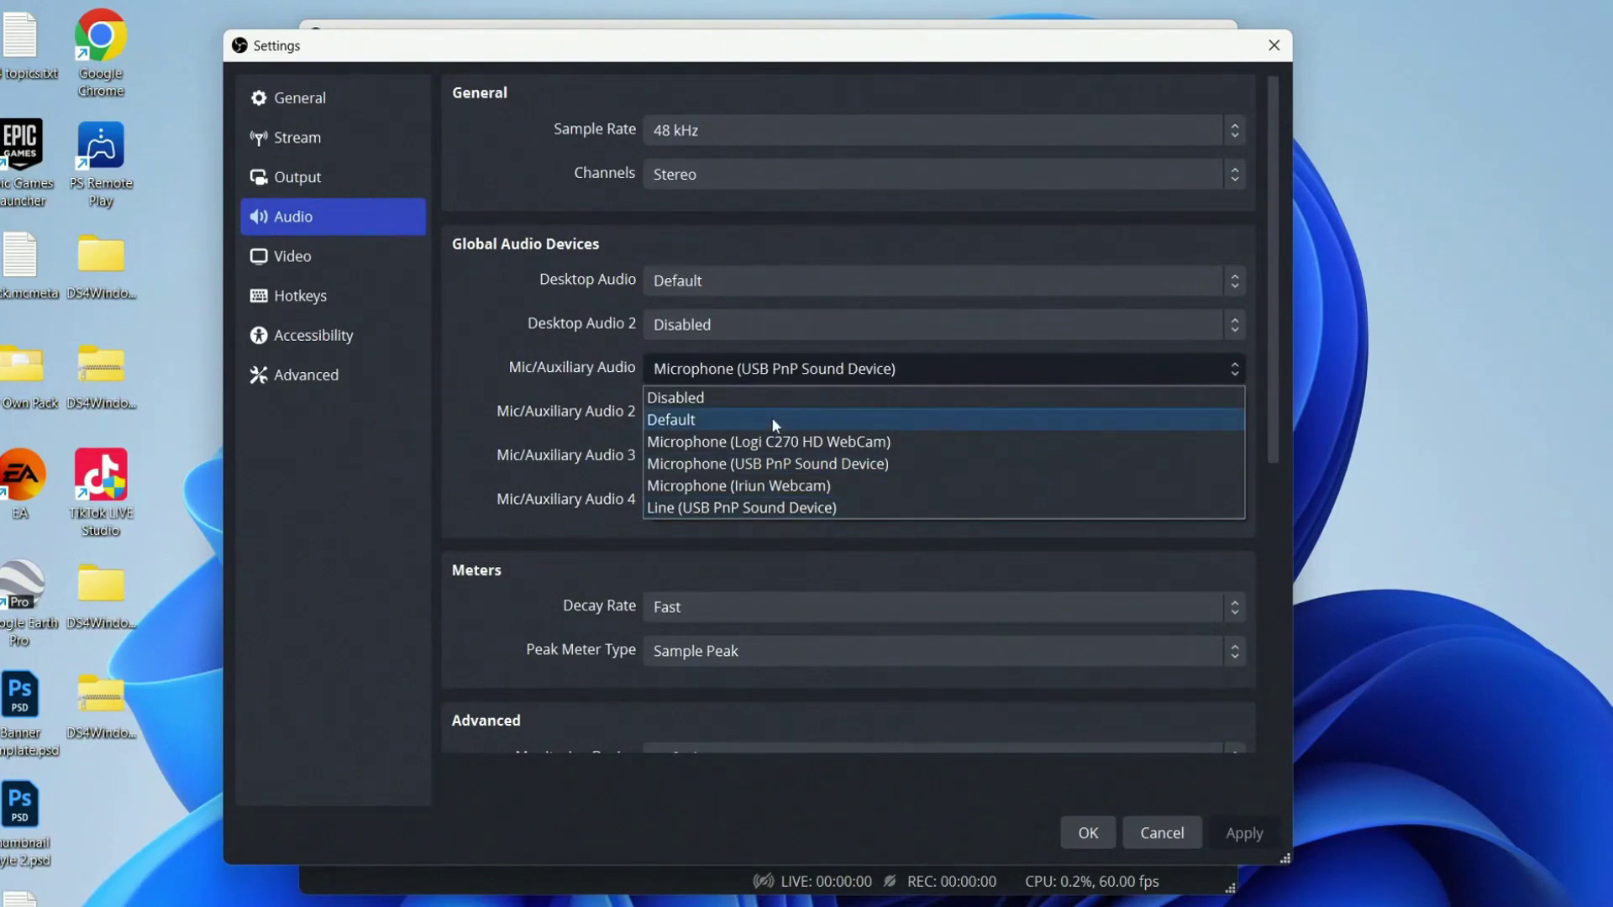
left_click(764, 465)
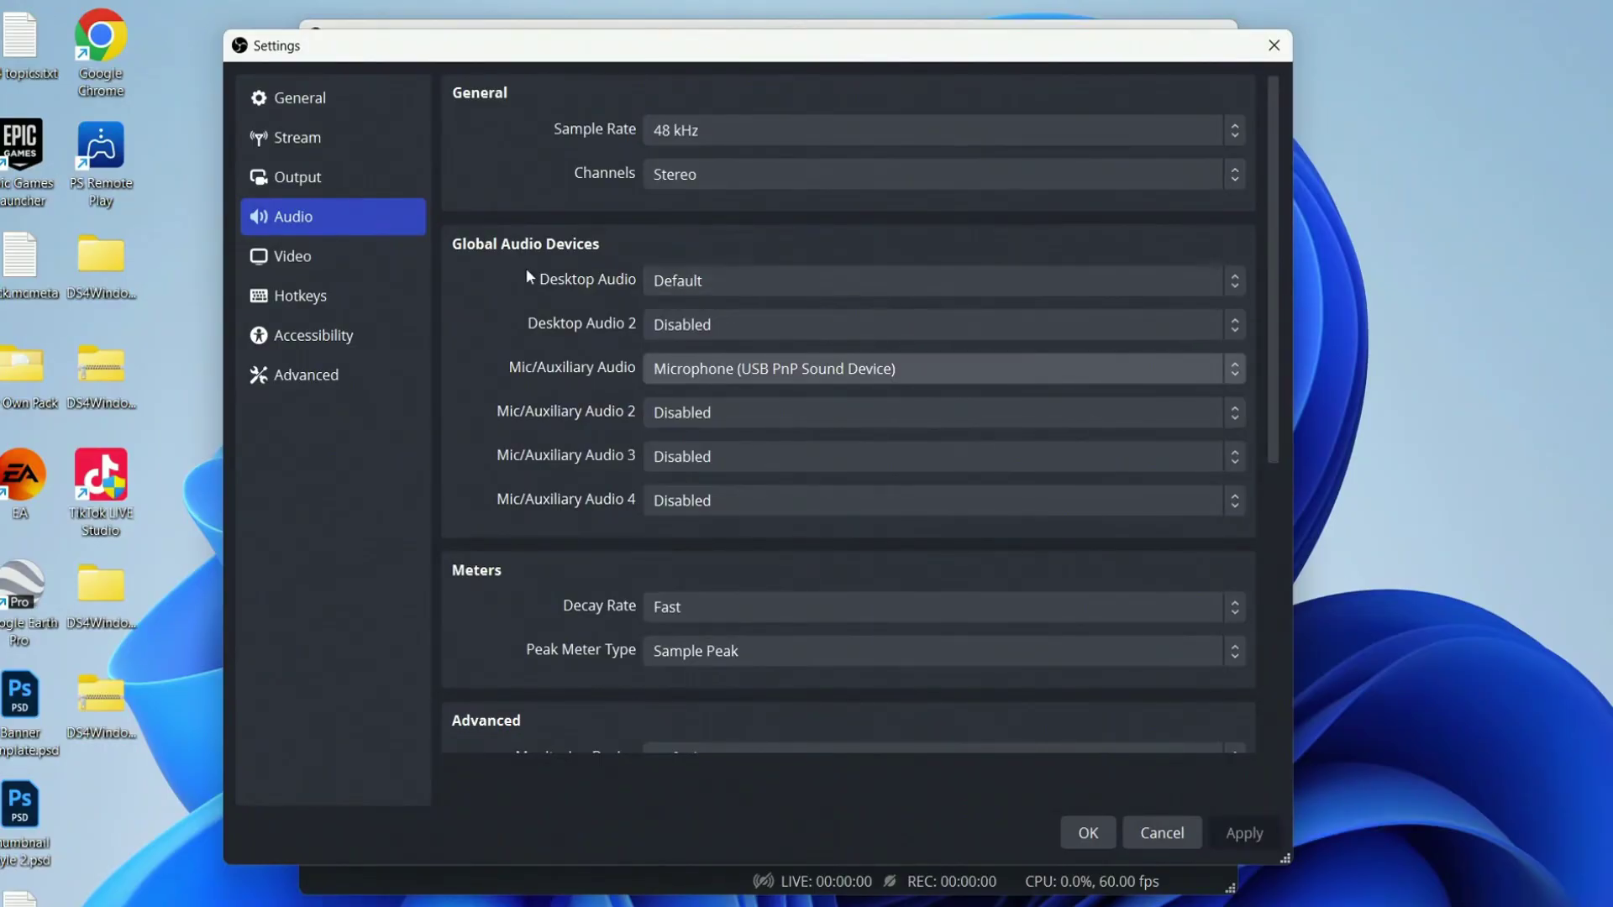
Step: In the video settings, set both the base canvas resolution and the output scaled resolution to 1920x1080
left_click(356, 261)
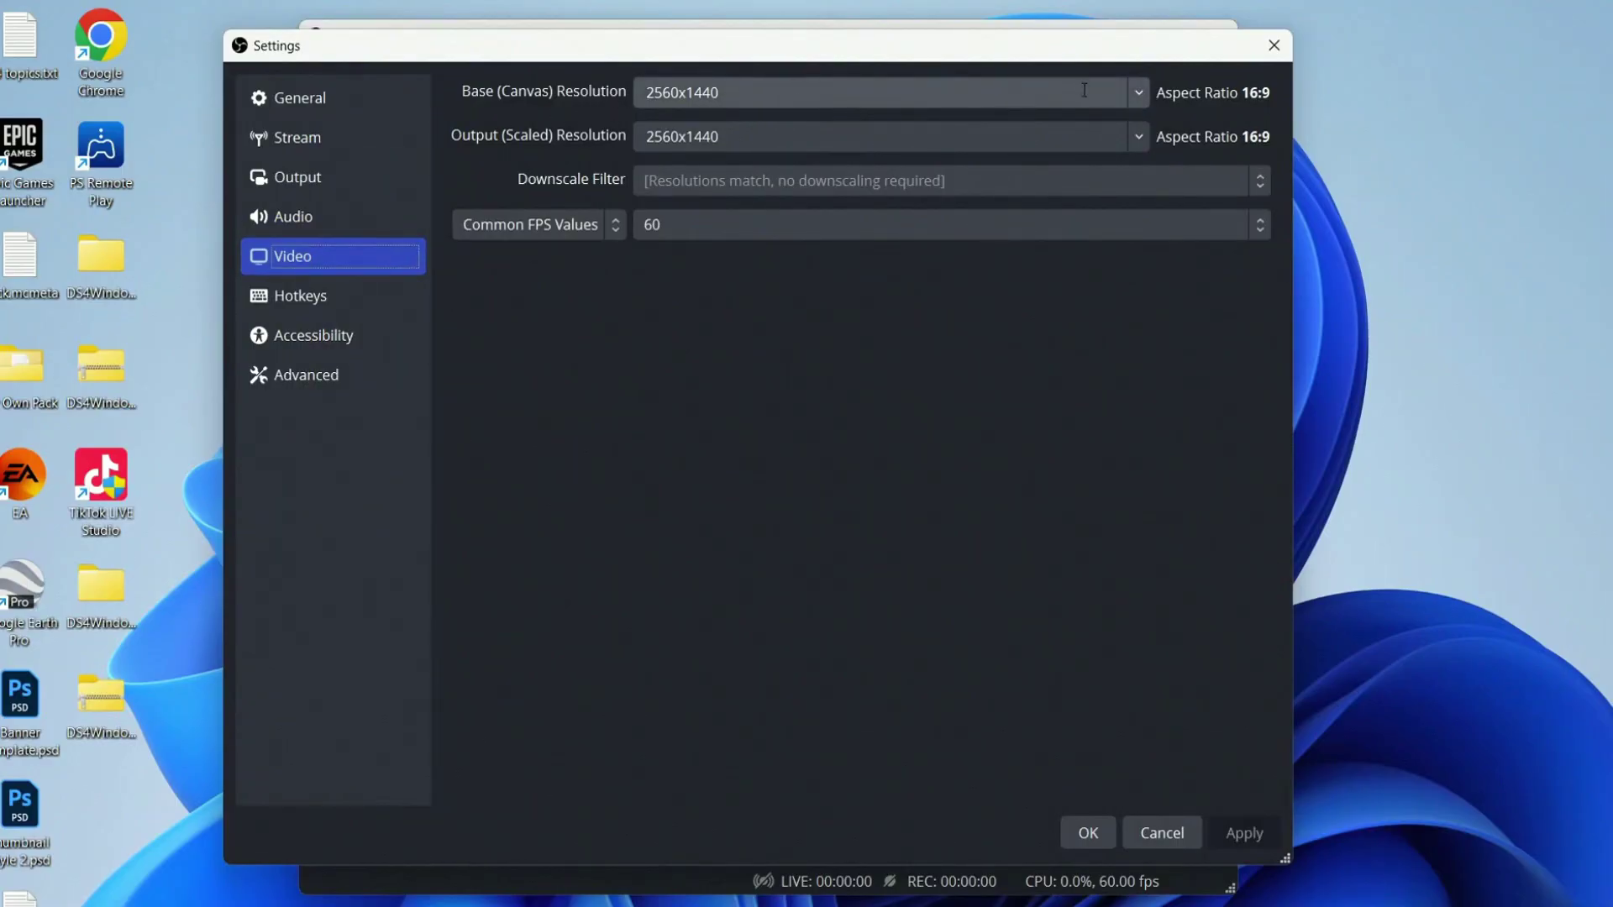
left_click(1137, 95)
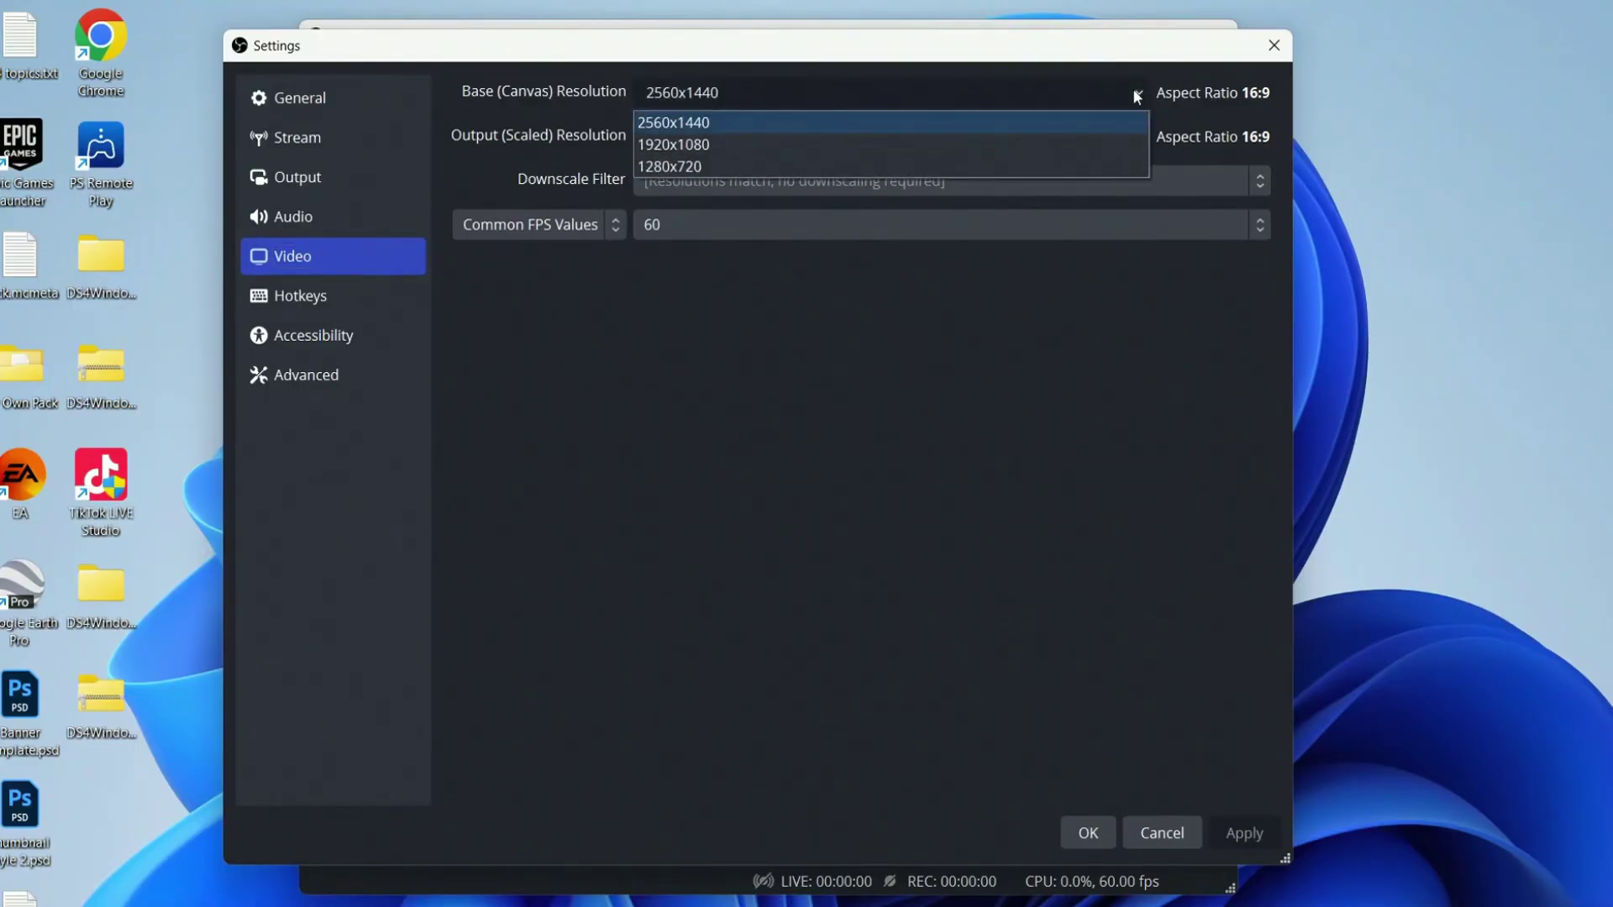
left_click(1099, 143)
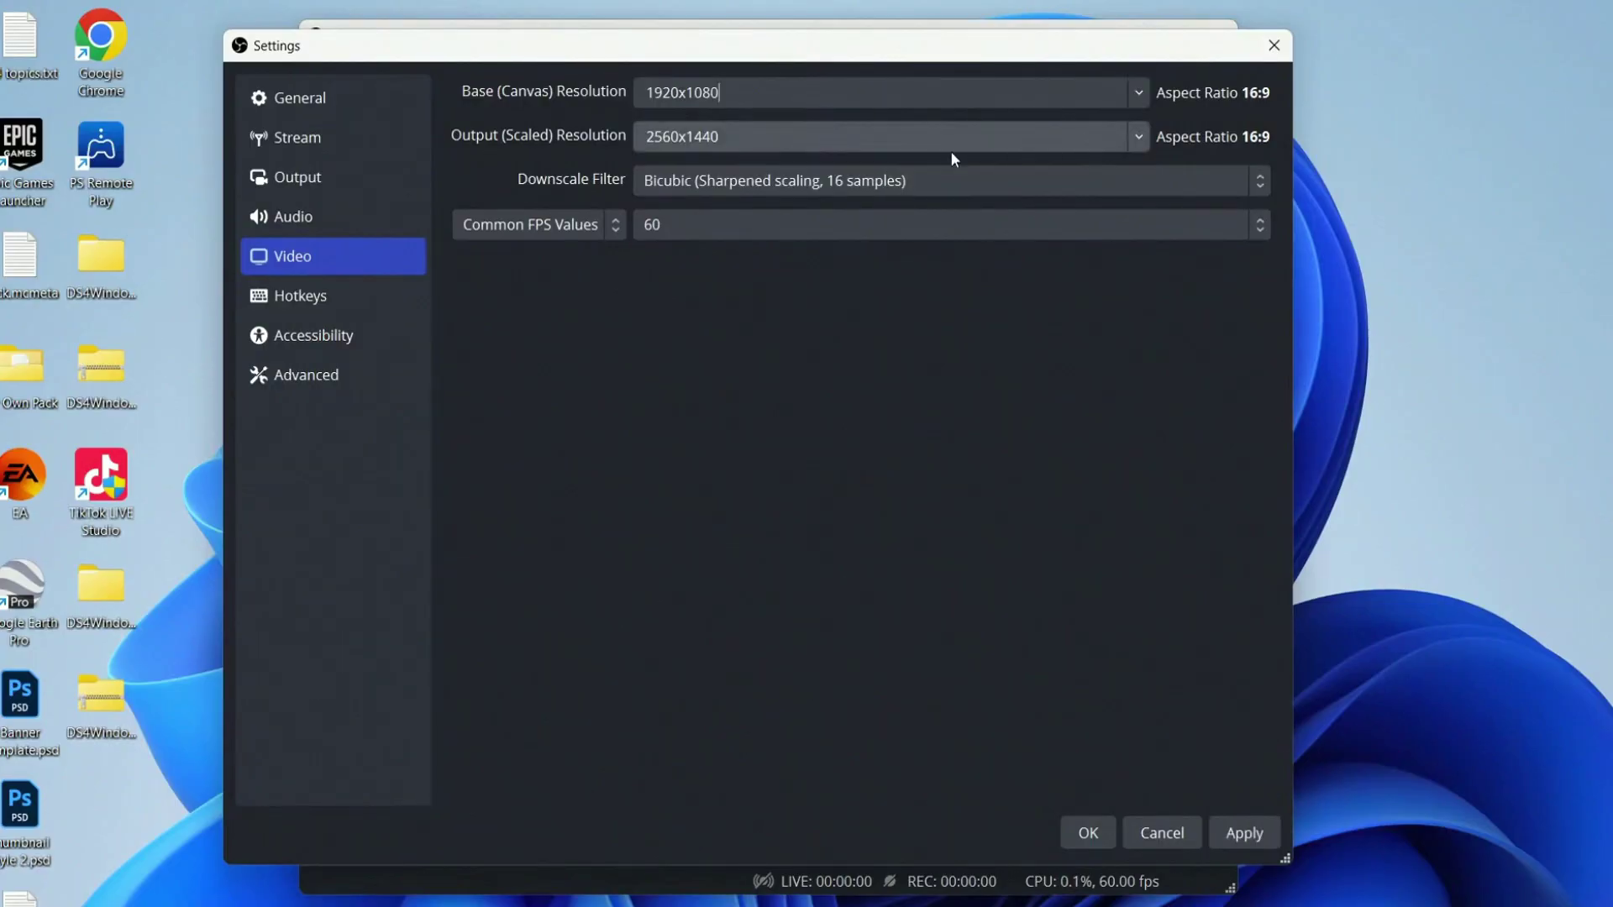
left_click(1139, 136)
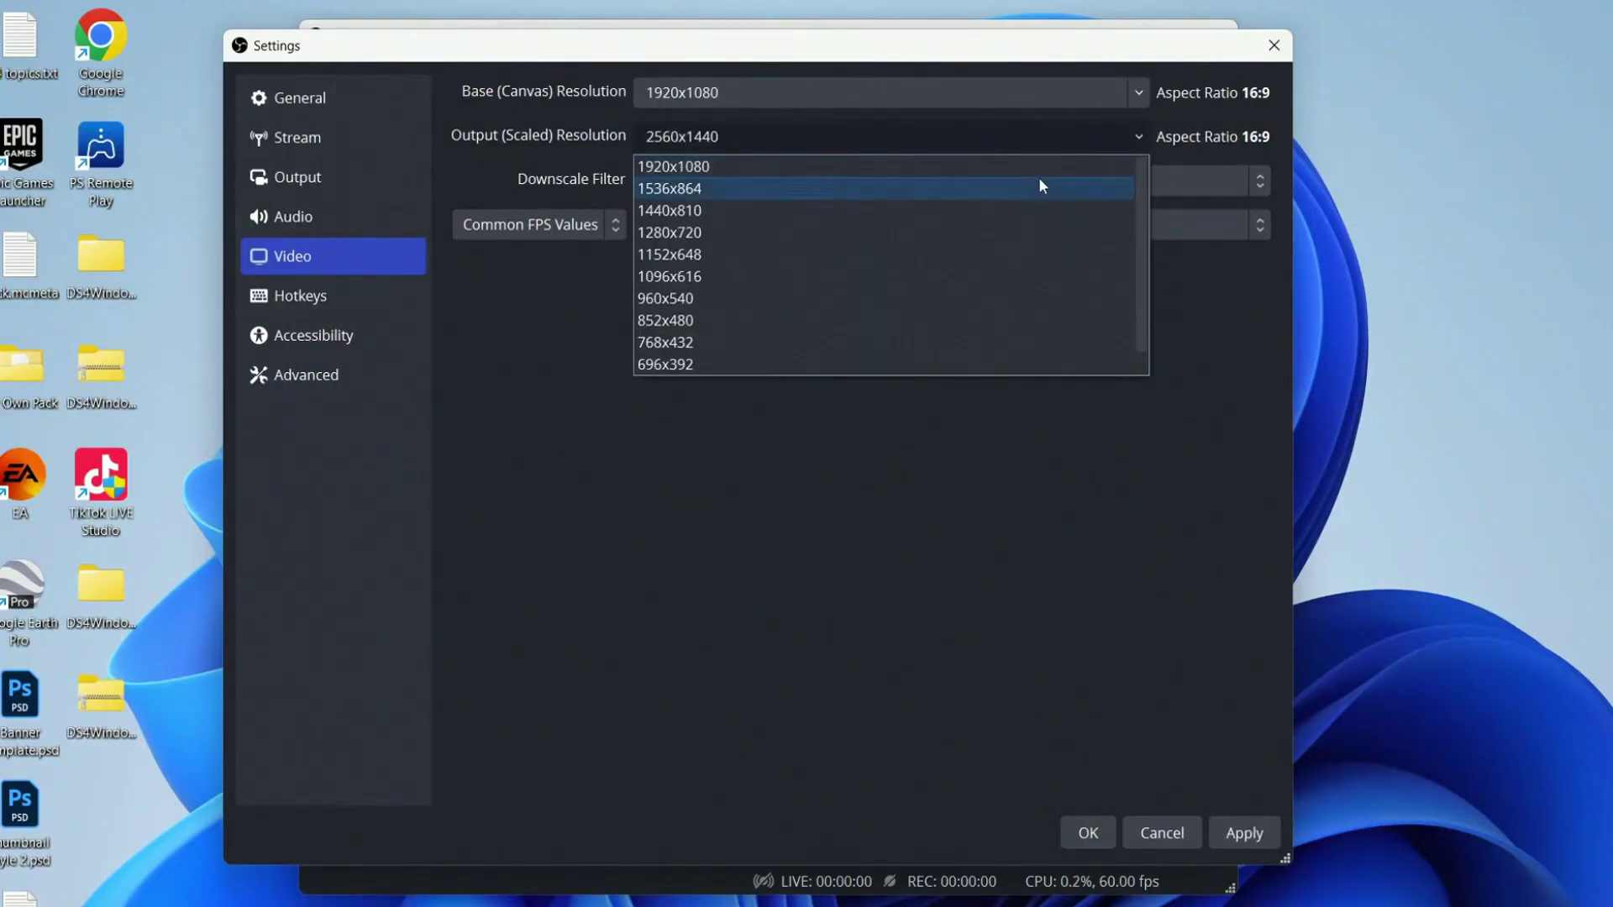
left_click(1007, 168)
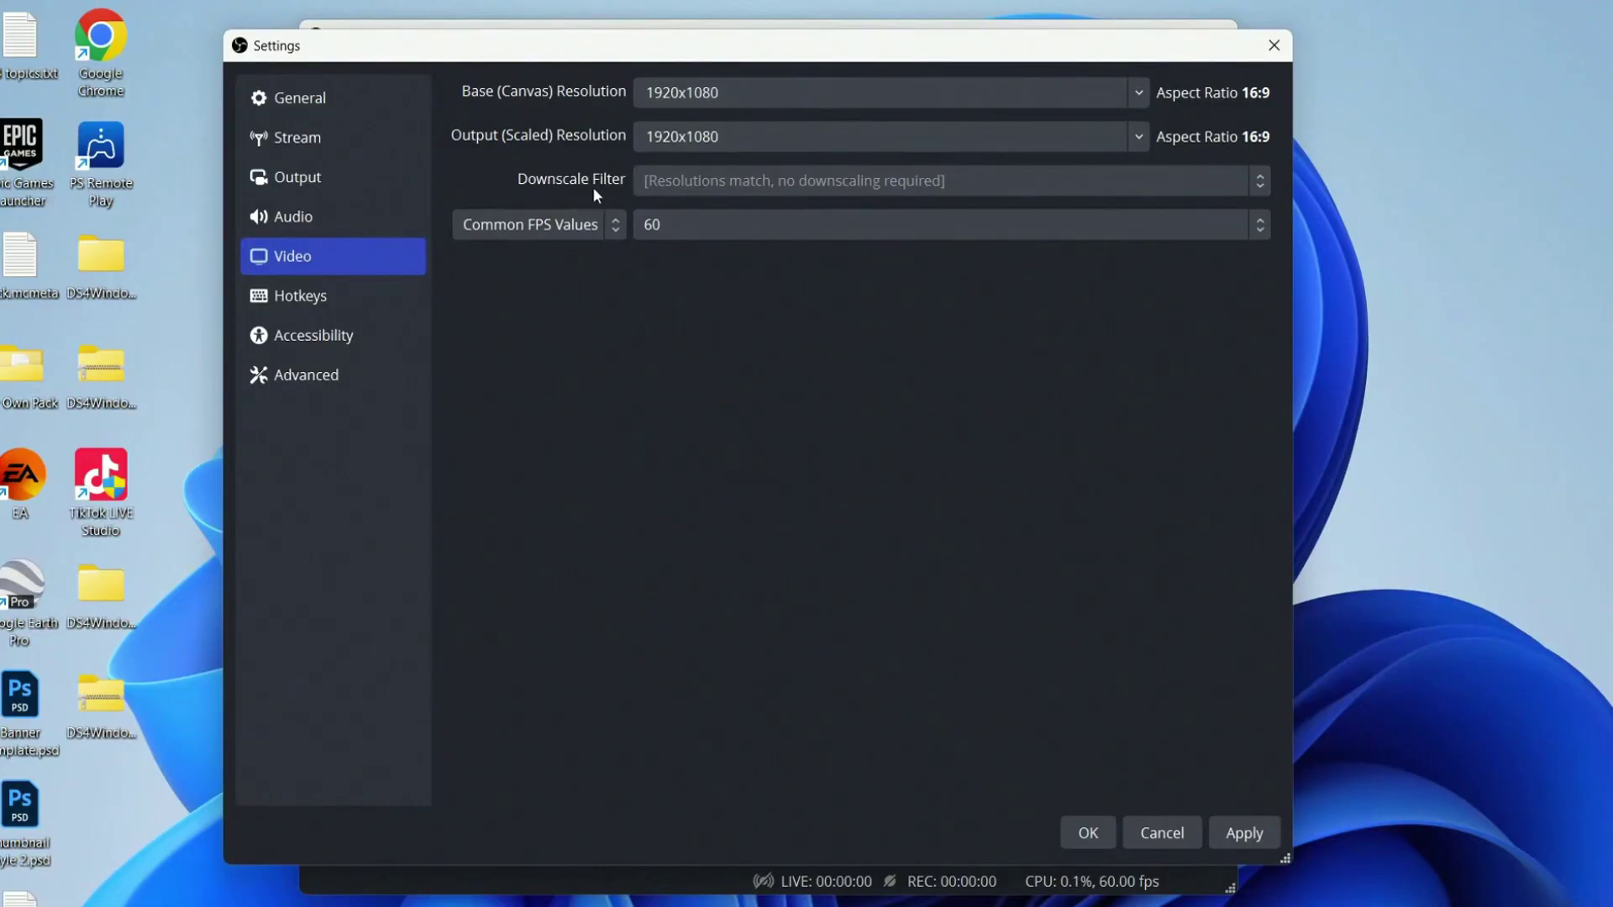
Step: Set the common FPS value to 30
left_click(672, 218)
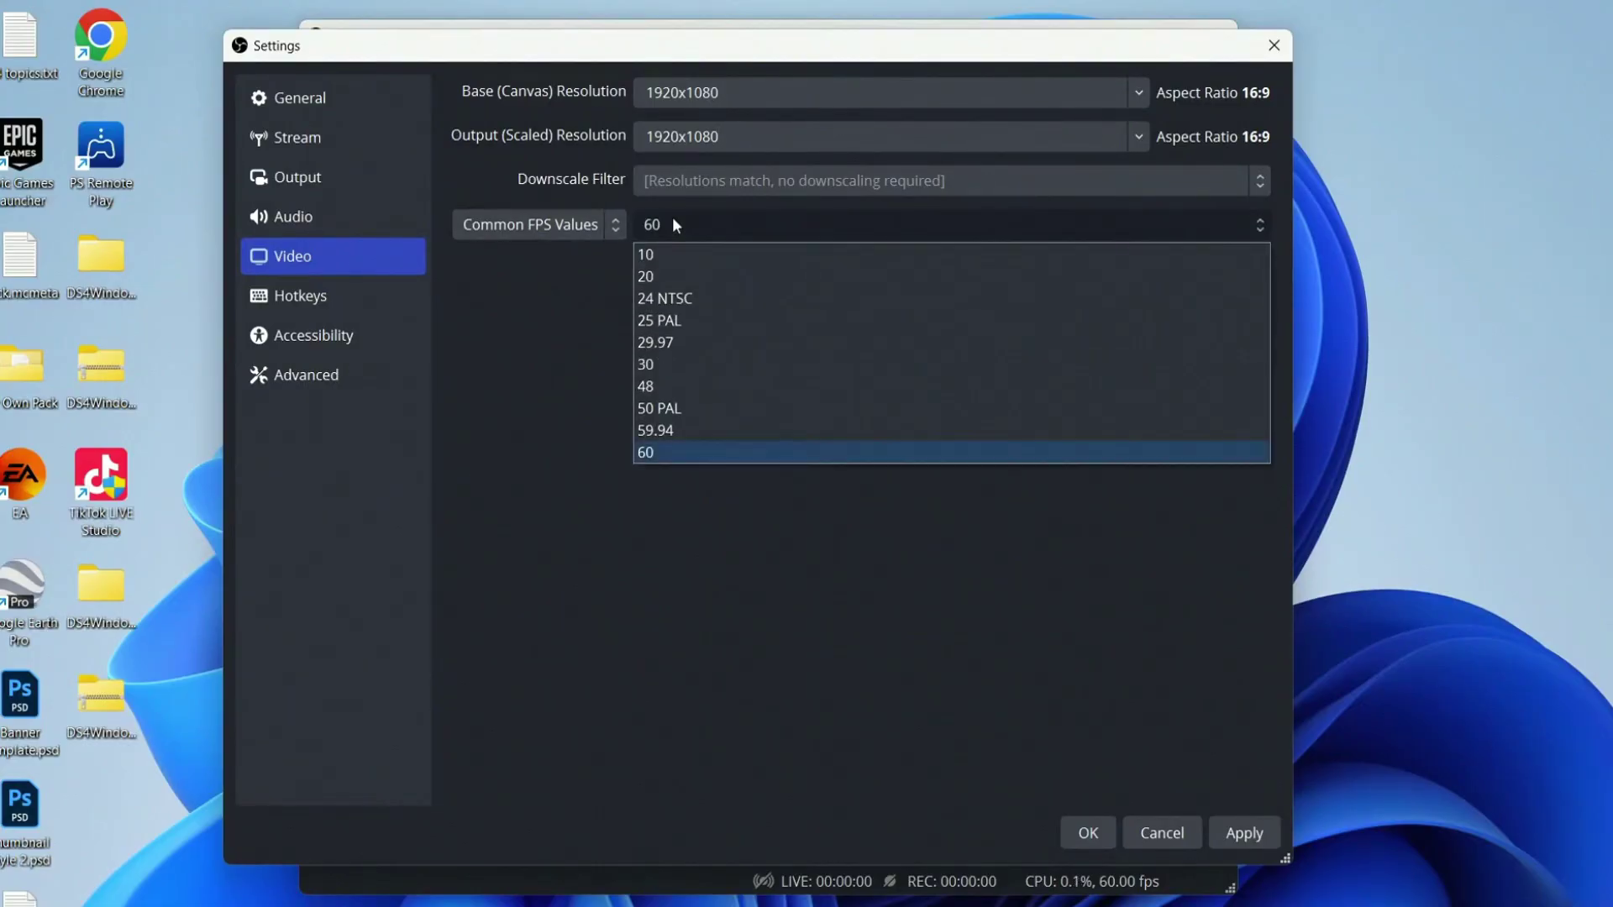
left_click(690, 454)
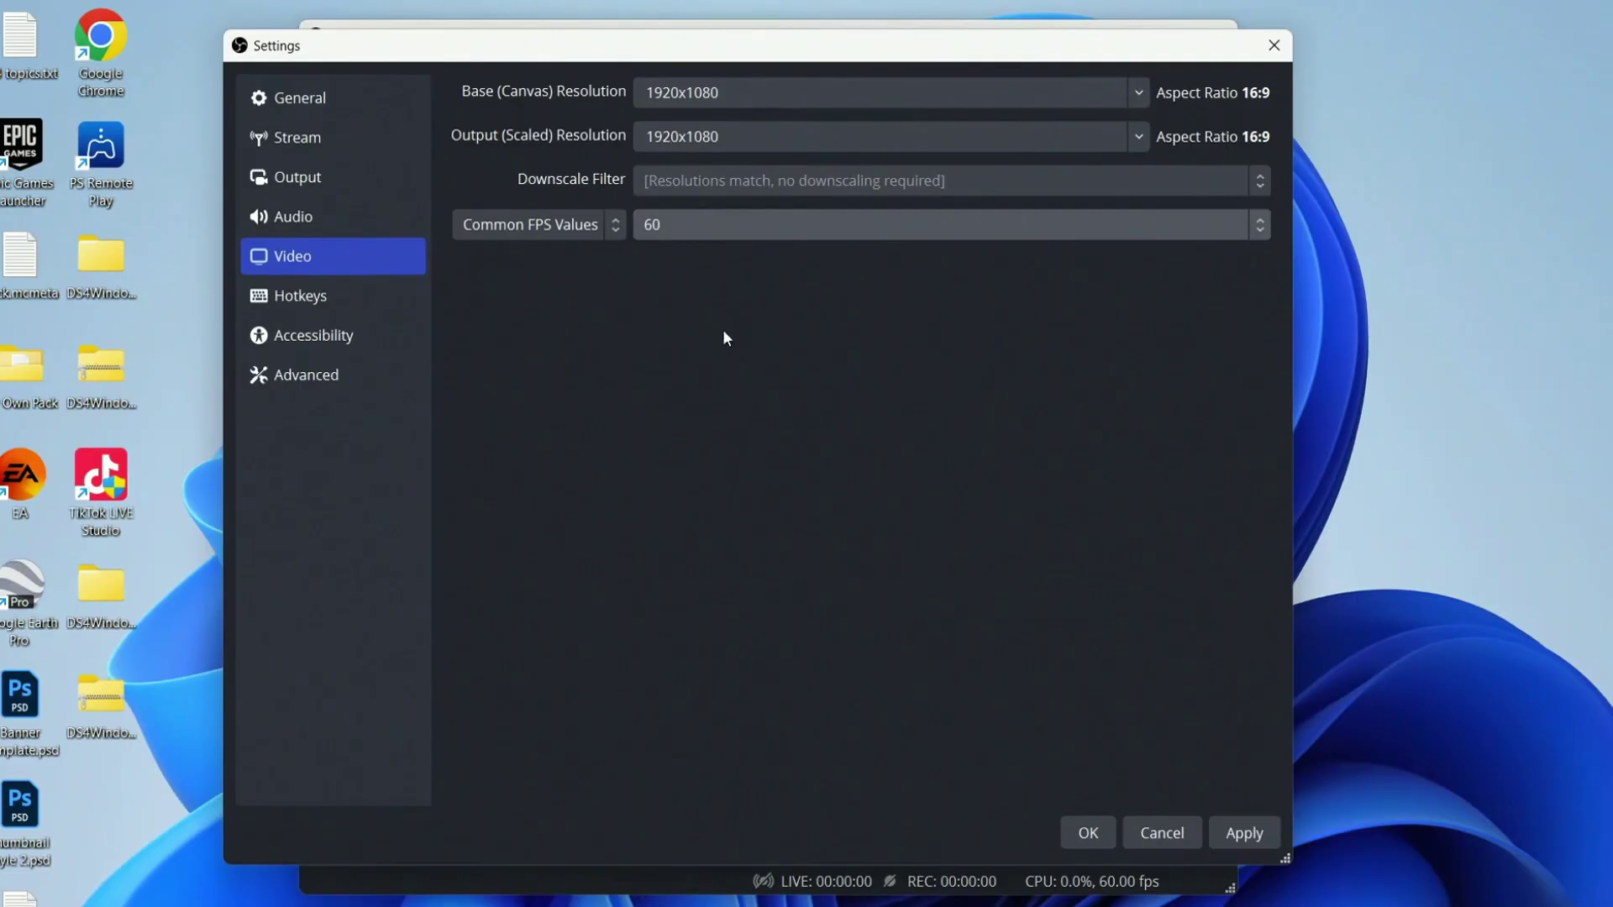
left_click(664, 232)
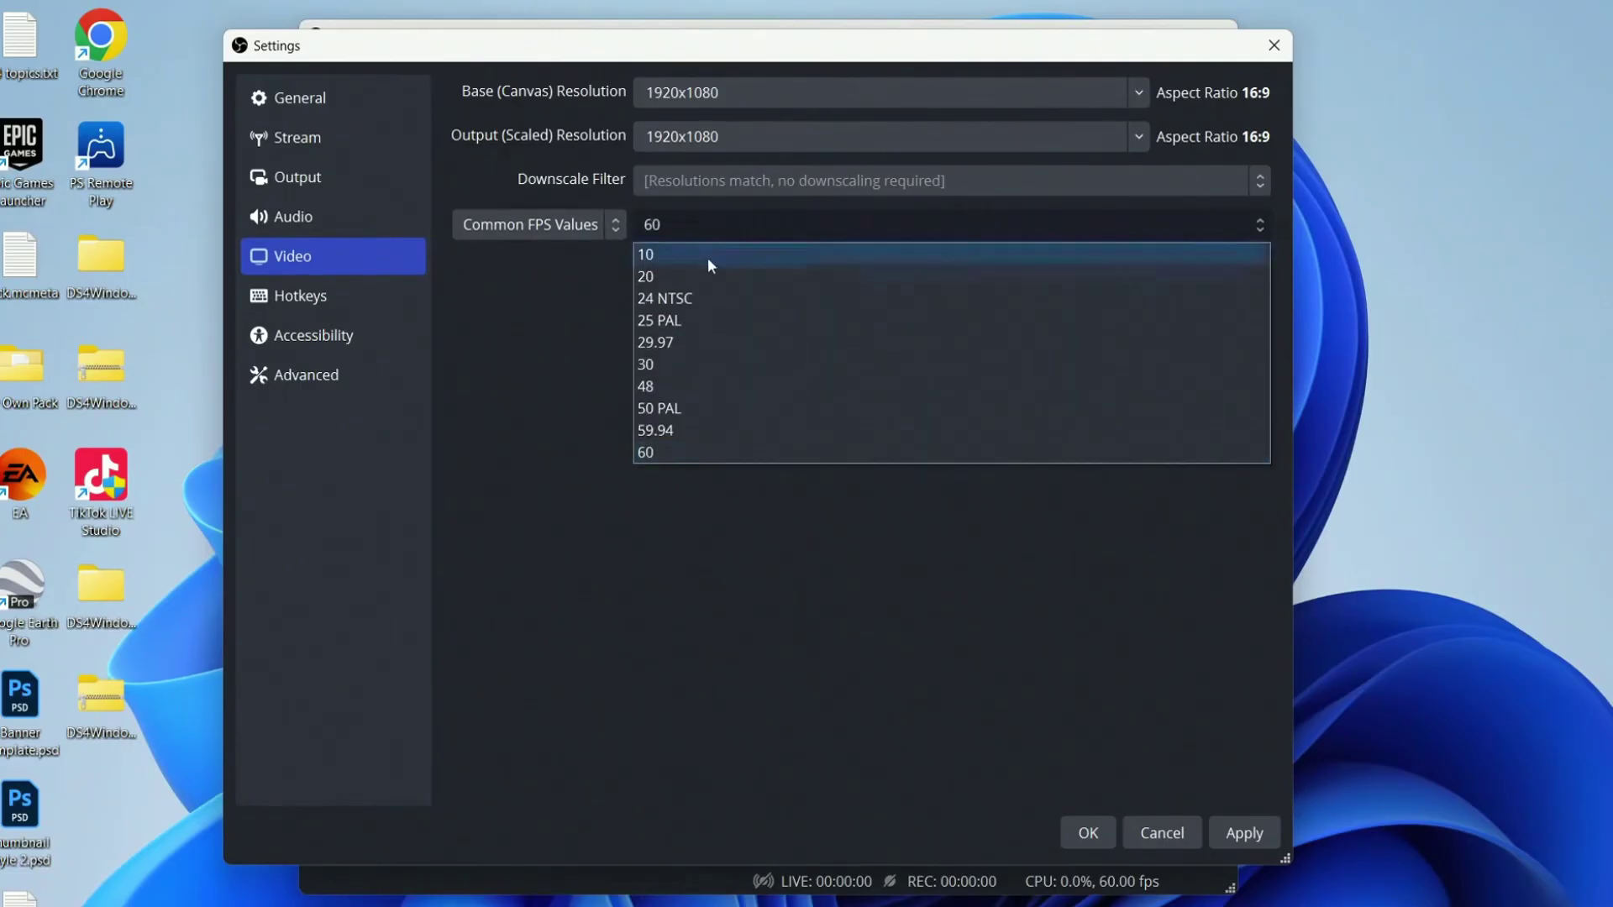
left_click(692, 366)
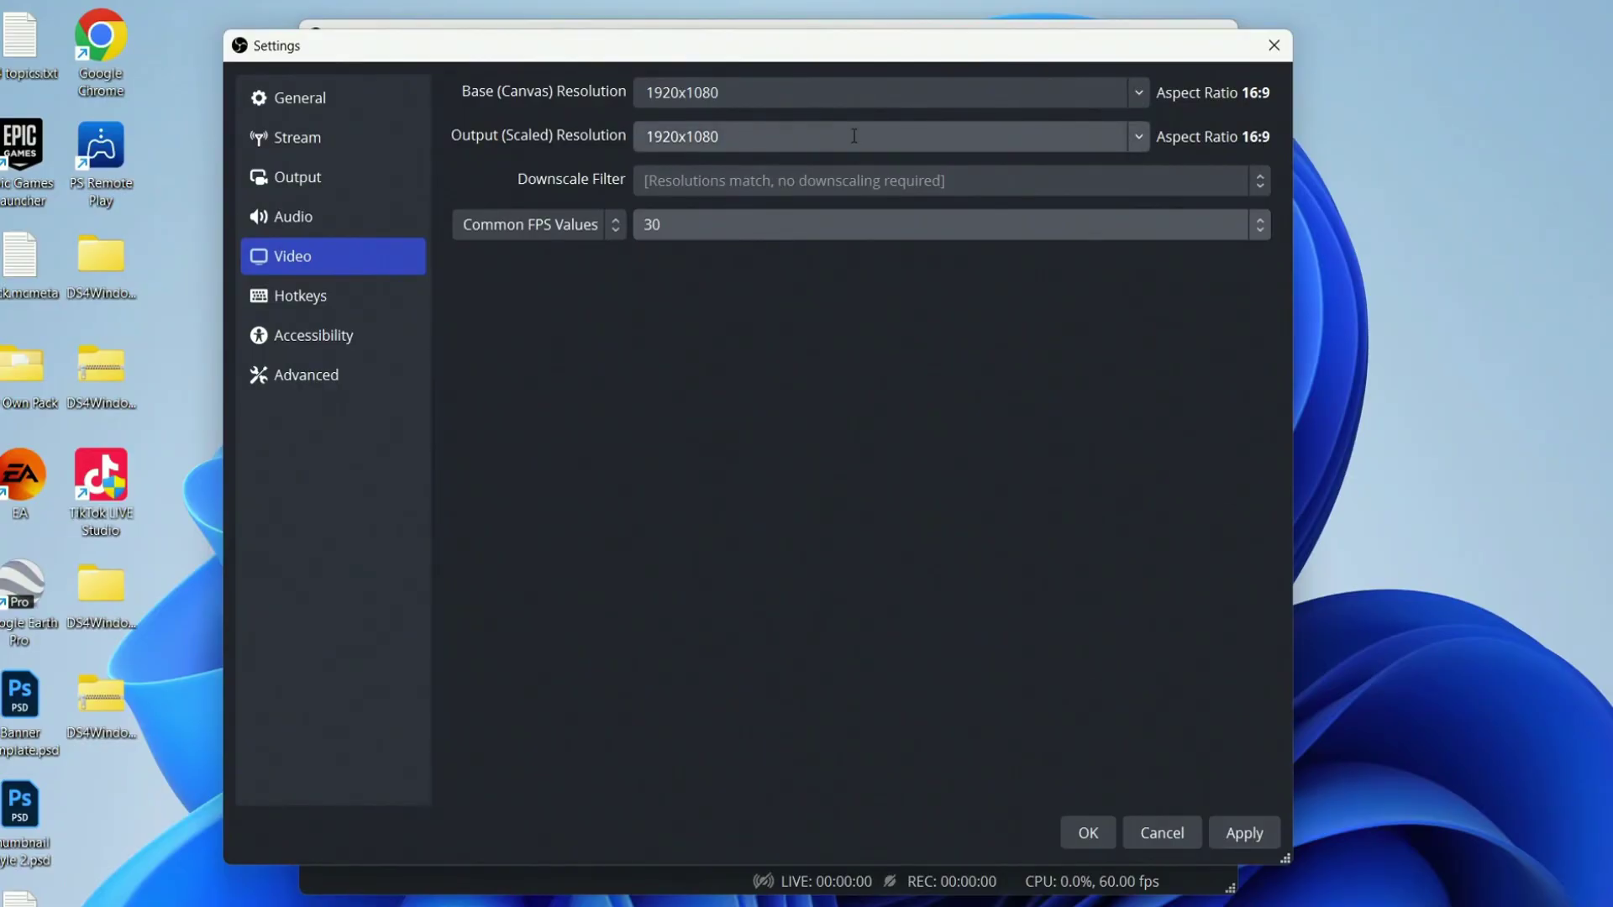
scroll(854, 136, "down", 2)
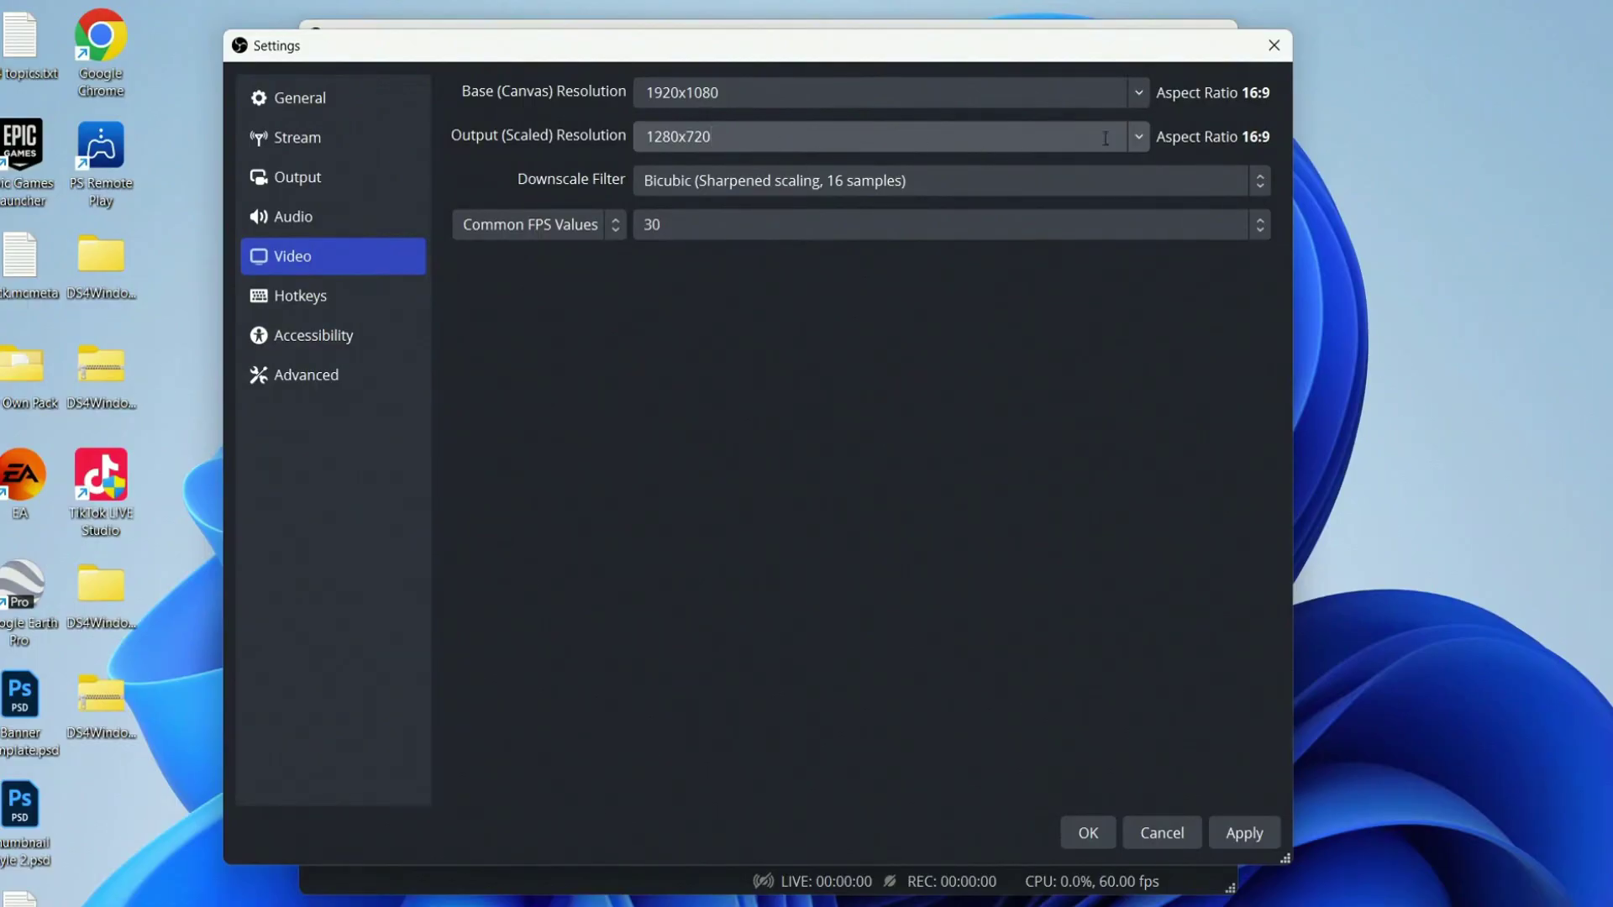
left_click(1140, 138)
left_click(1049, 166)
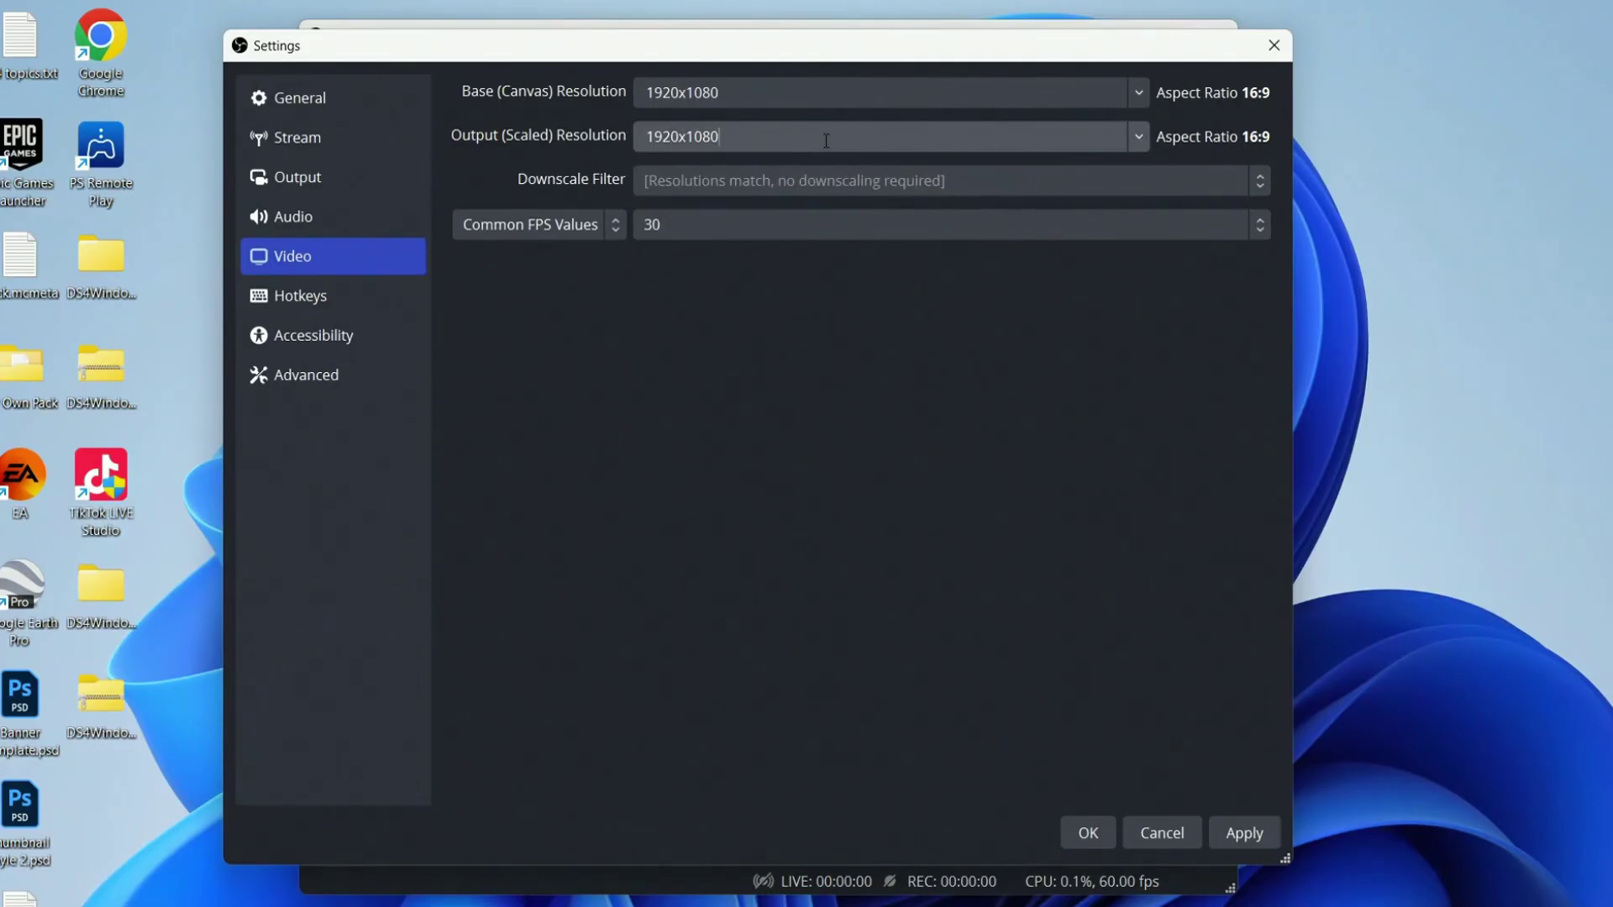
Step: Set the common FPS value to 60 and choose 1920x1080 as the output scaled resolution
left_click(1127, 223)
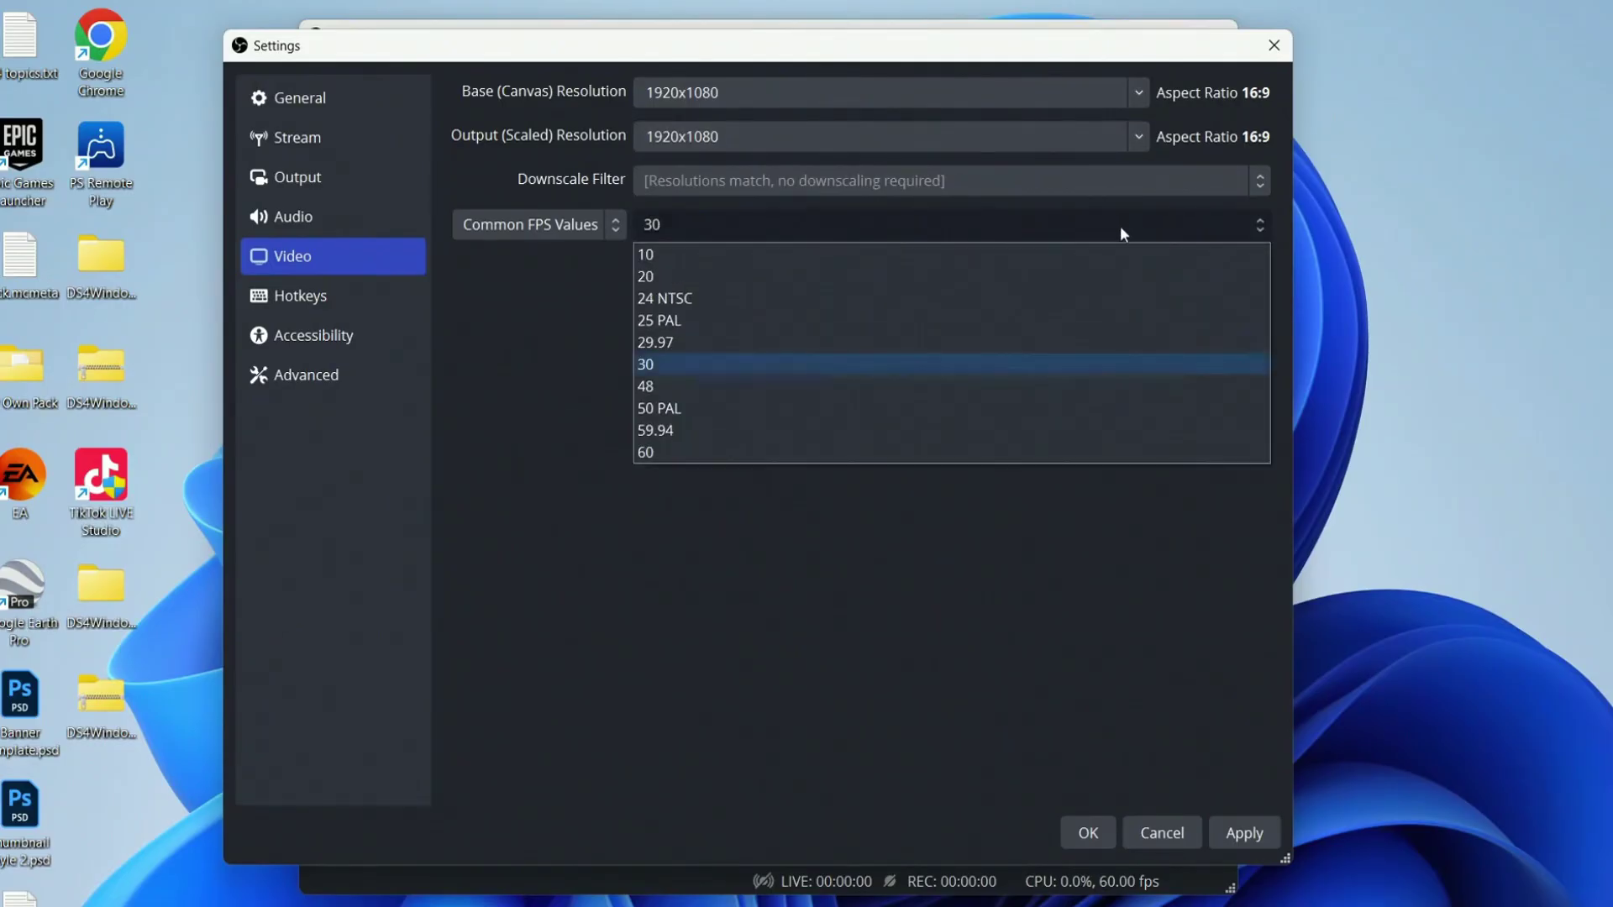
left_click(960, 454)
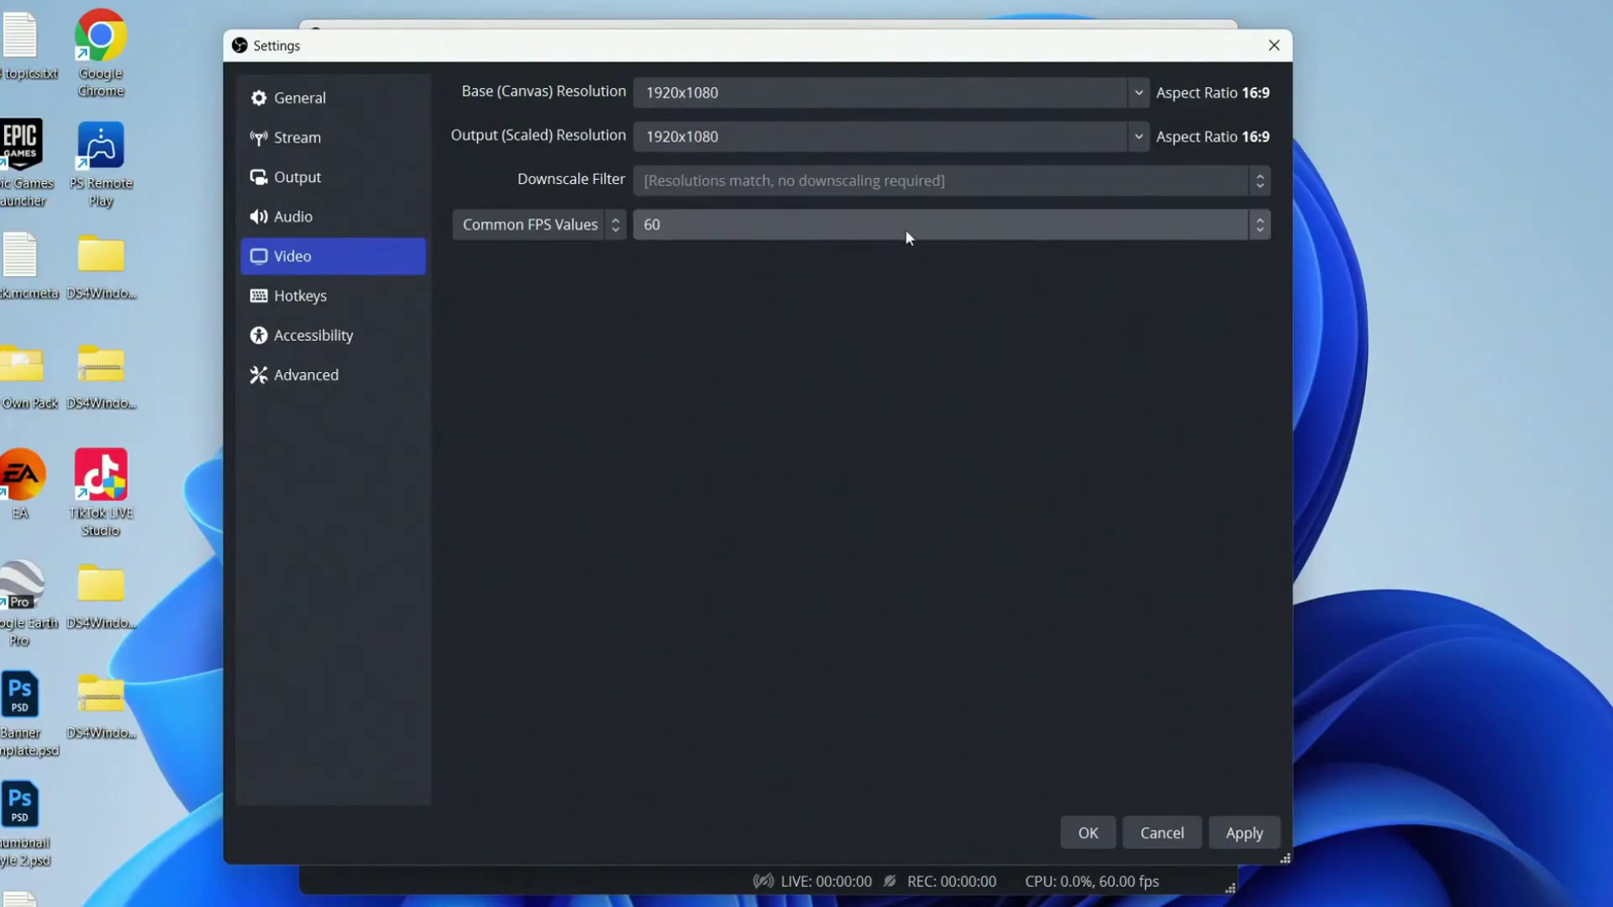
left_click(1136, 137)
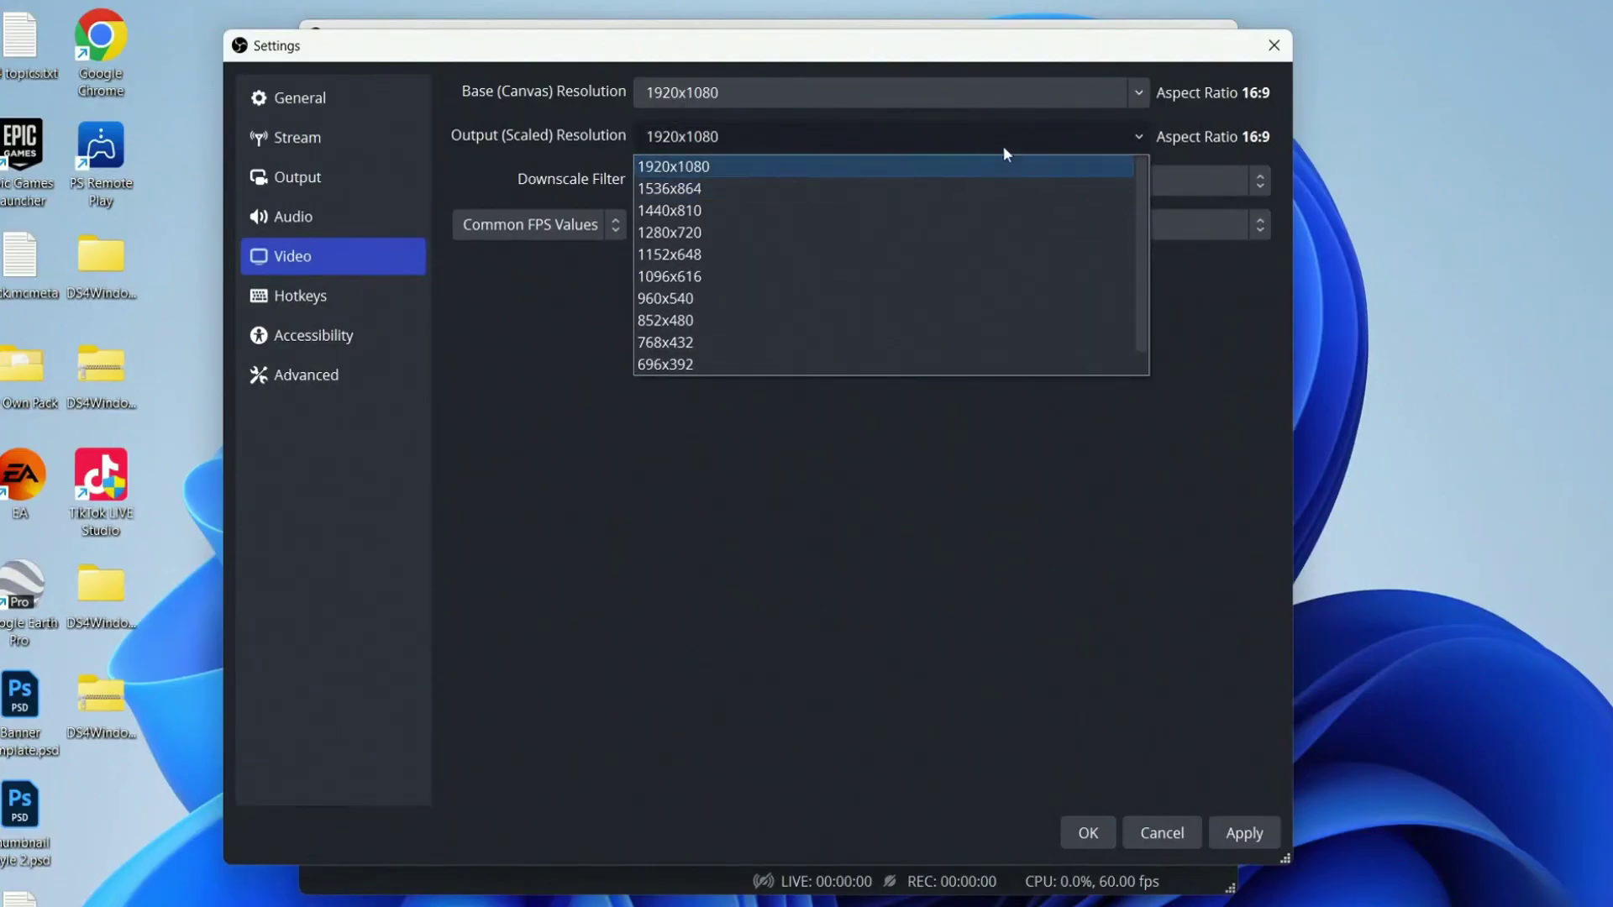
left_click(997, 168)
Step: Set both the base canvas resolution and the output scaled resolution to 2560x1440, and apply the video settings
left_click(1142, 95)
left_click(1116, 117)
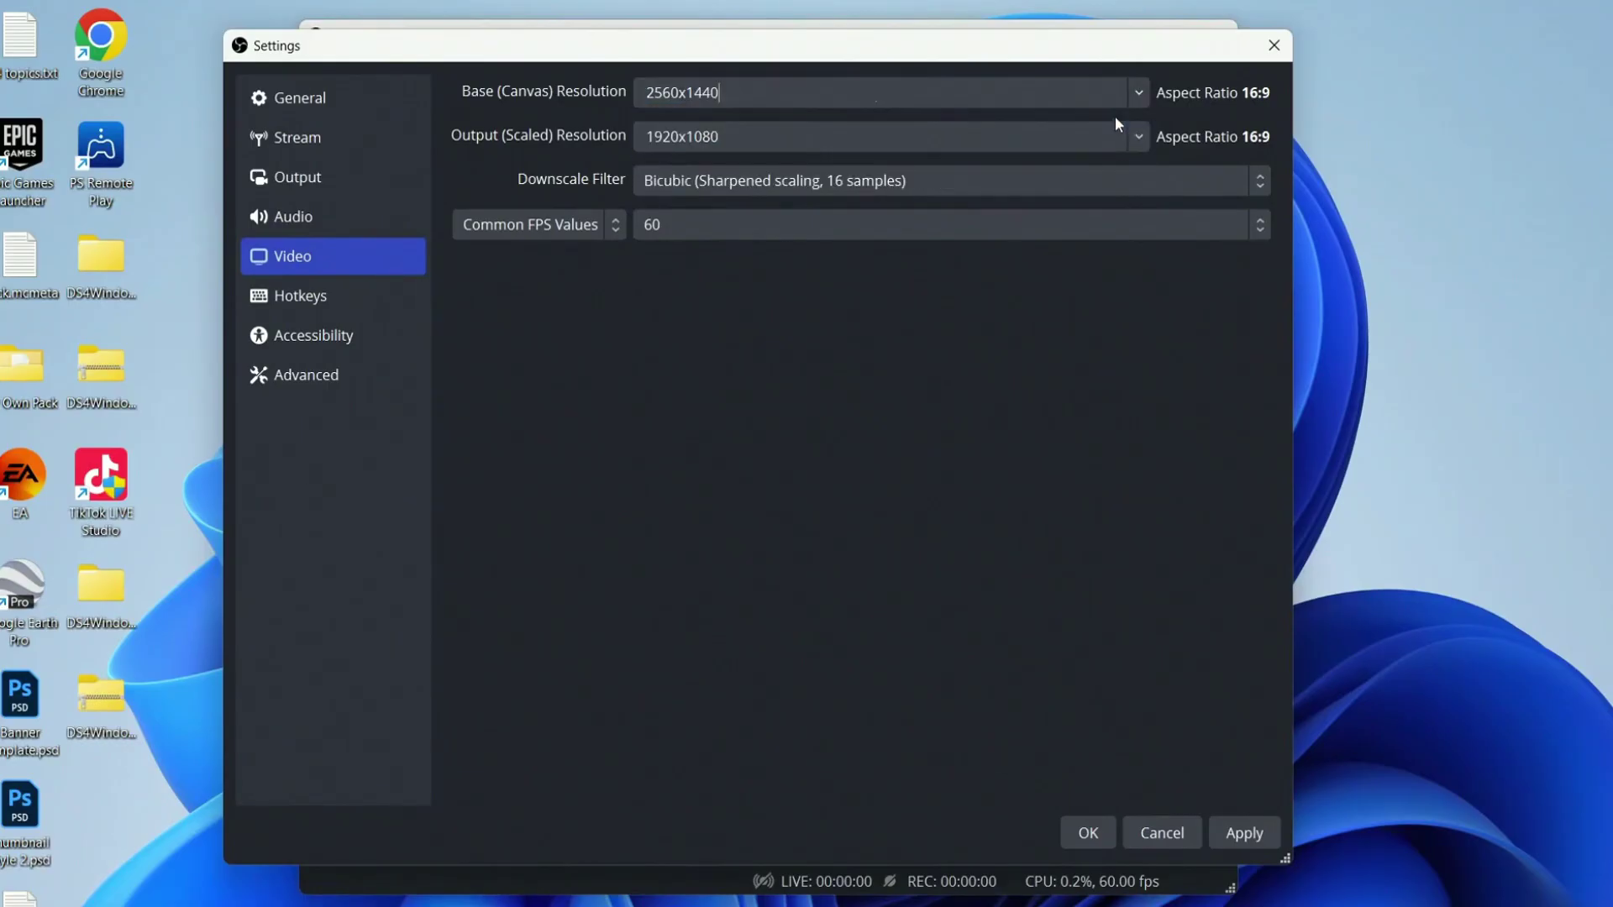
left_click(1139, 137)
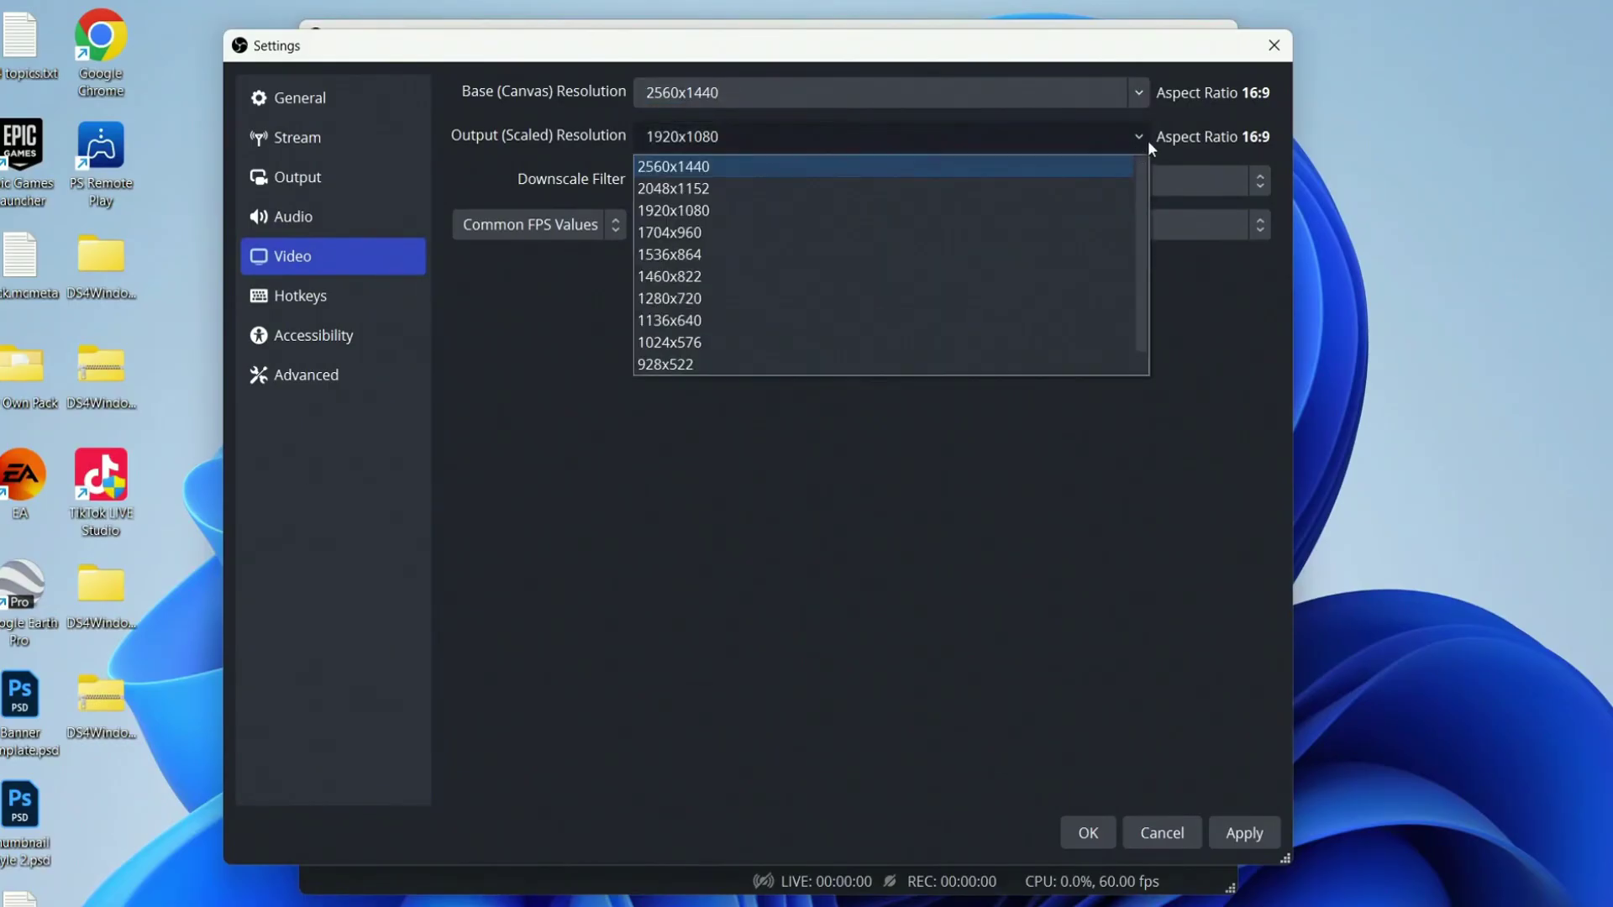
left_click(1050, 167)
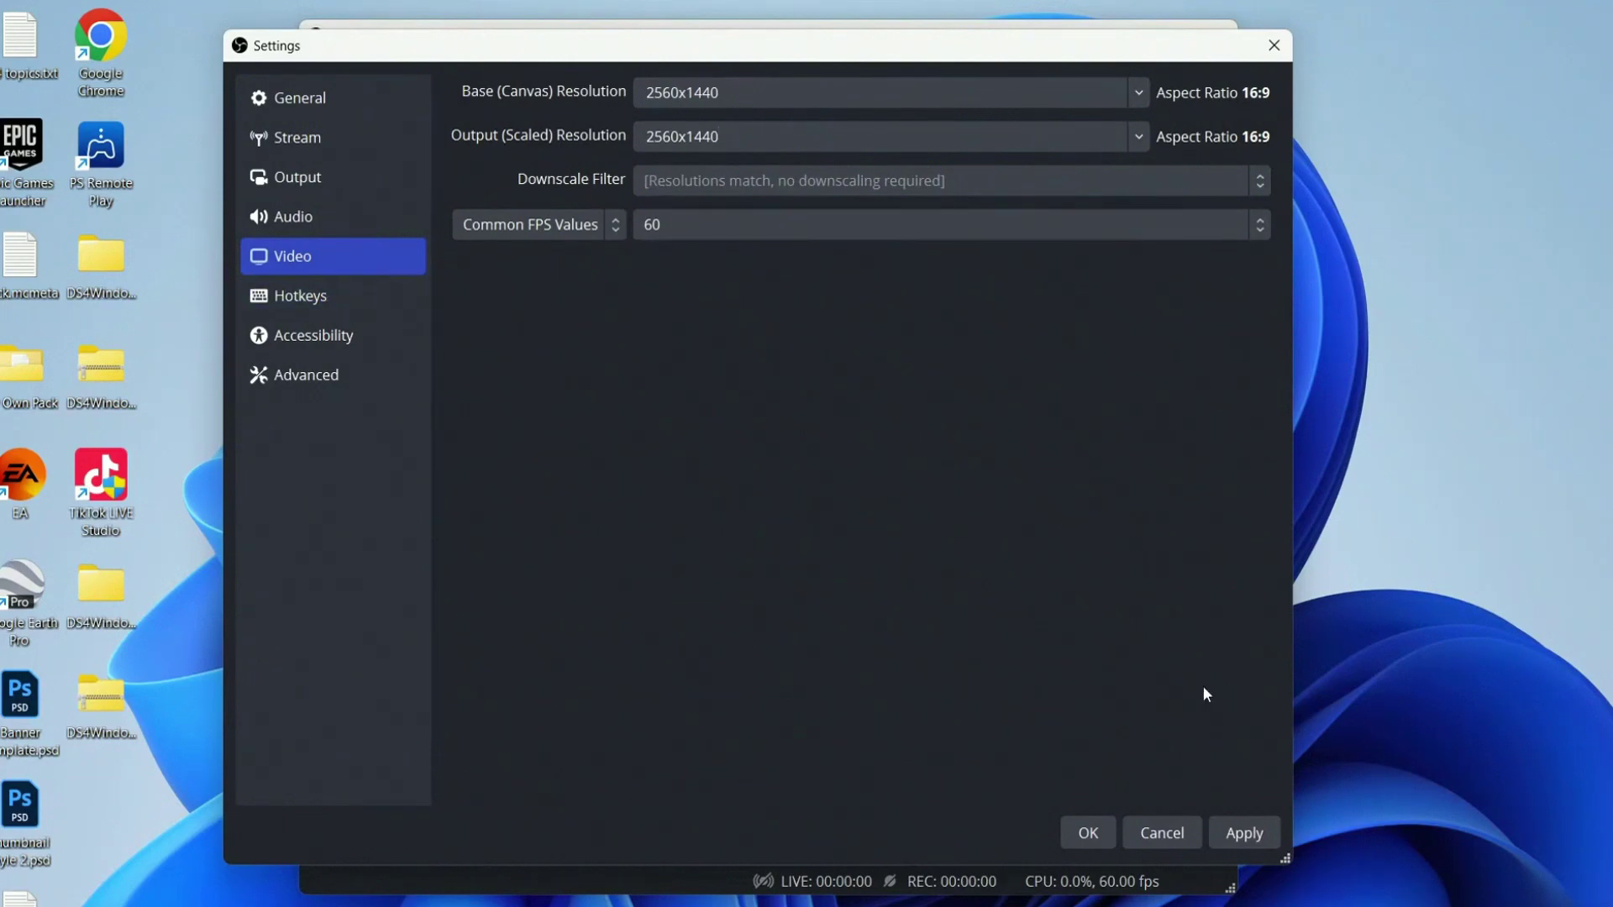
left_click(1244, 832)
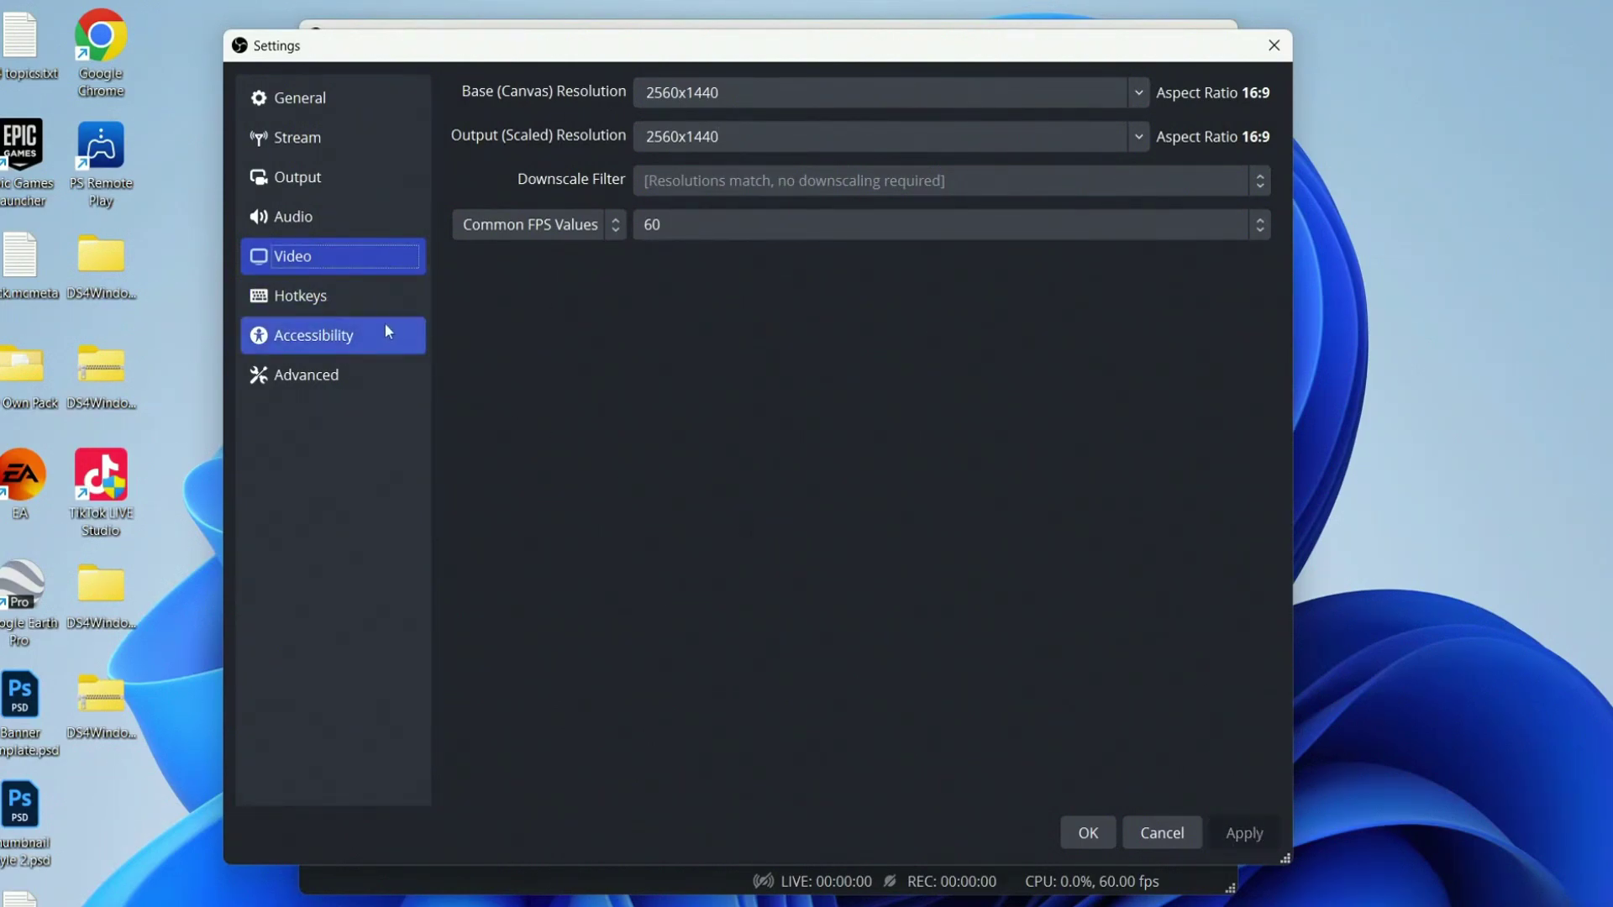
Step: Review the Start Recording and Stop Recording hotkeys, and close the settings
left_click(354, 313)
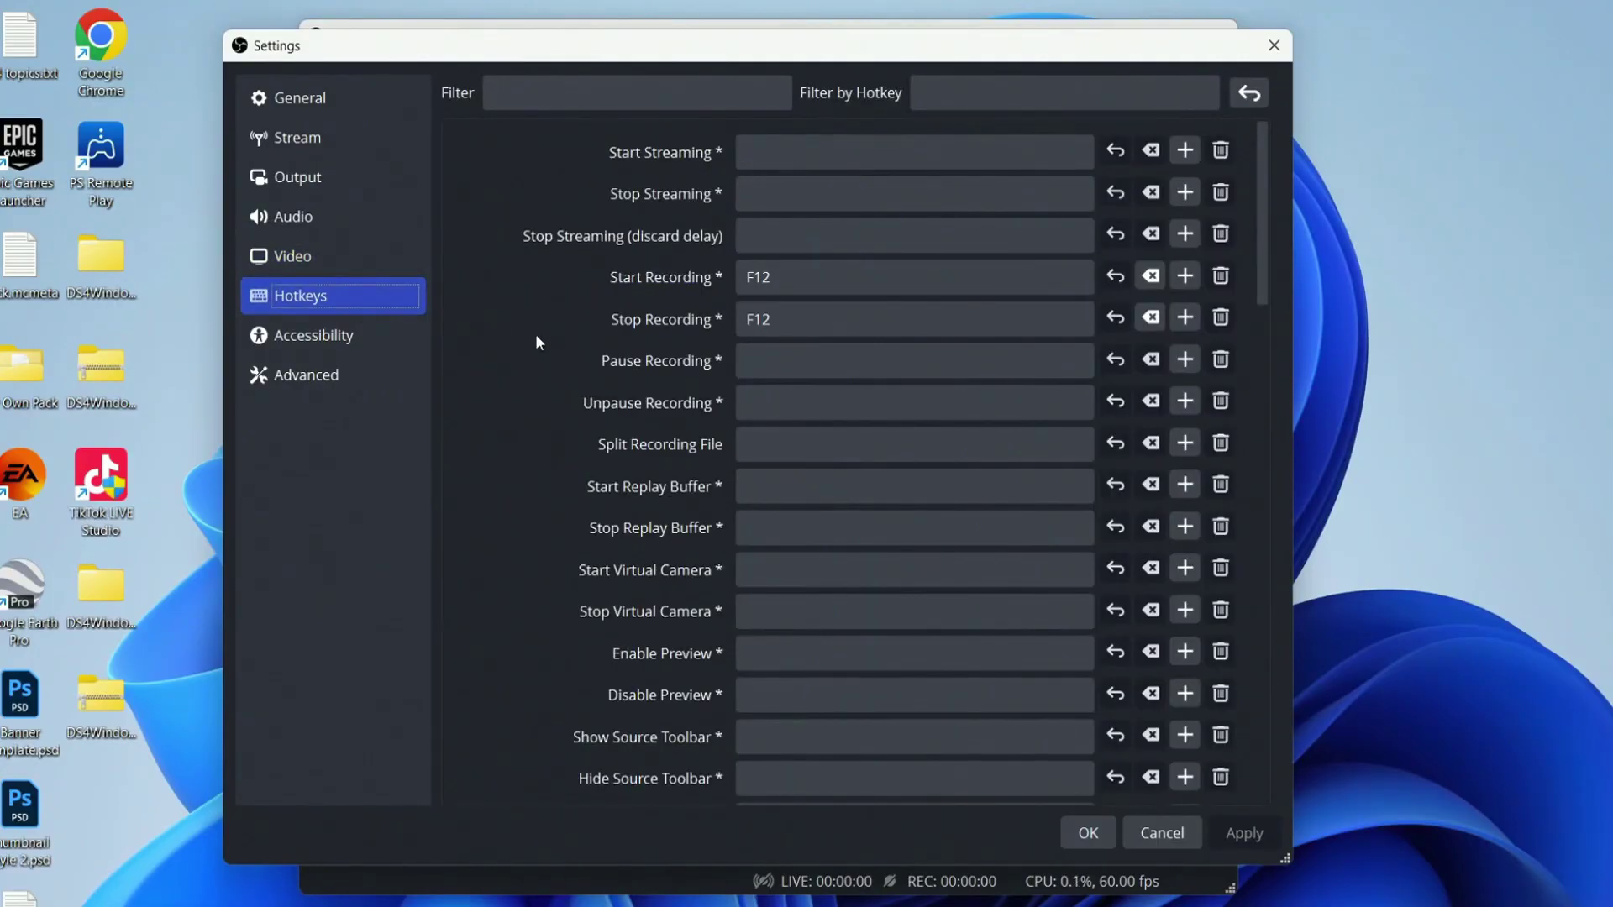
left_click(813, 277)
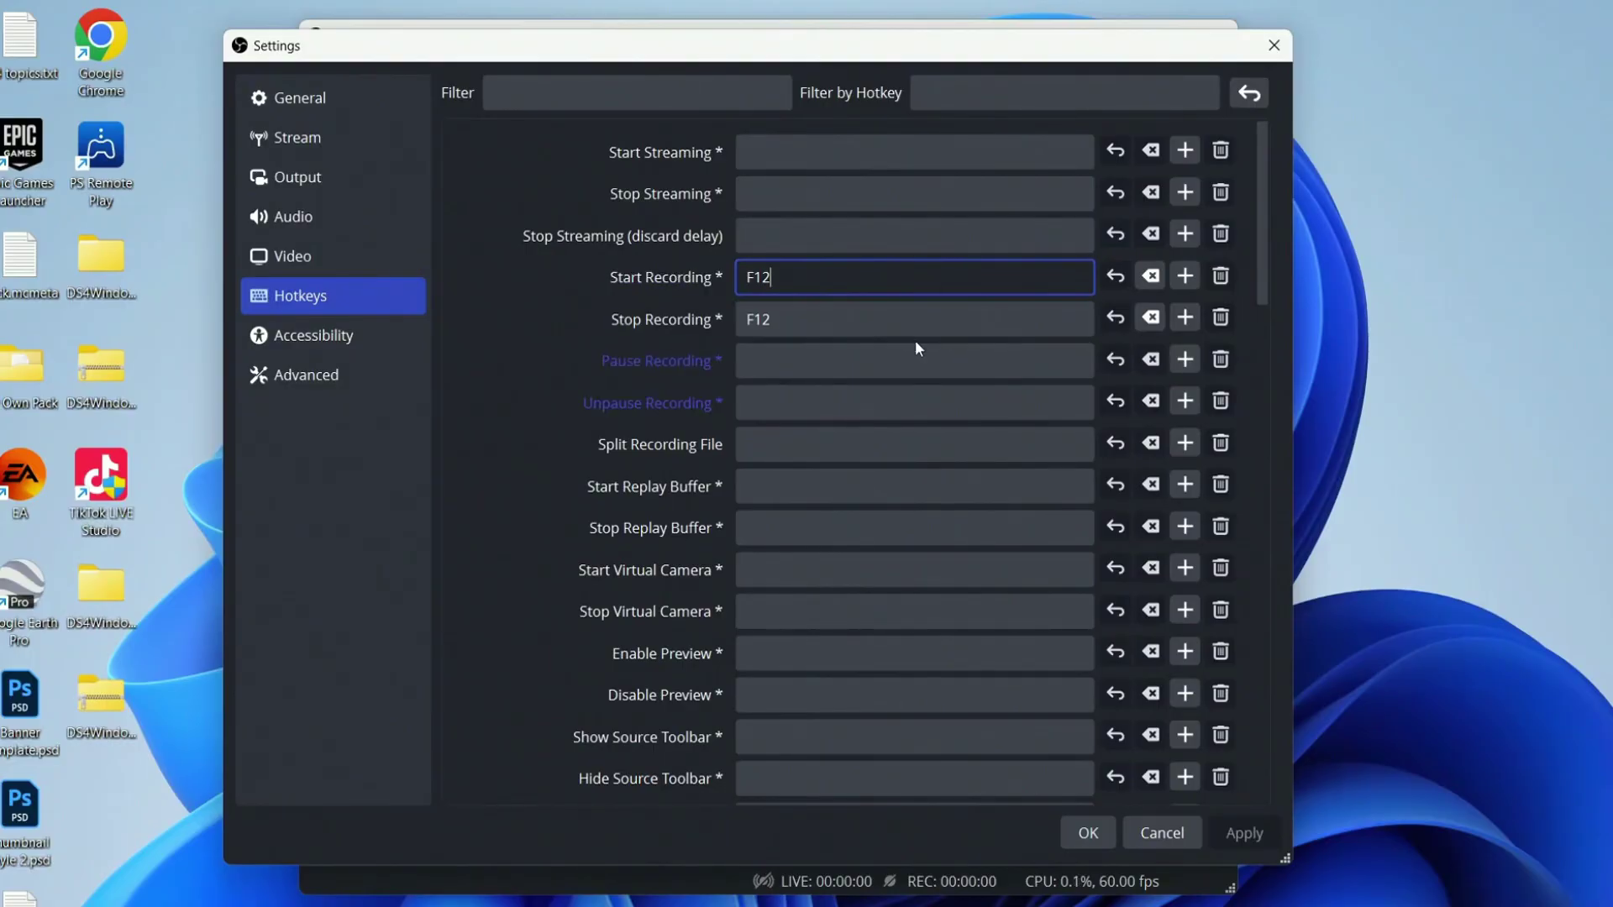
left_click(770, 467)
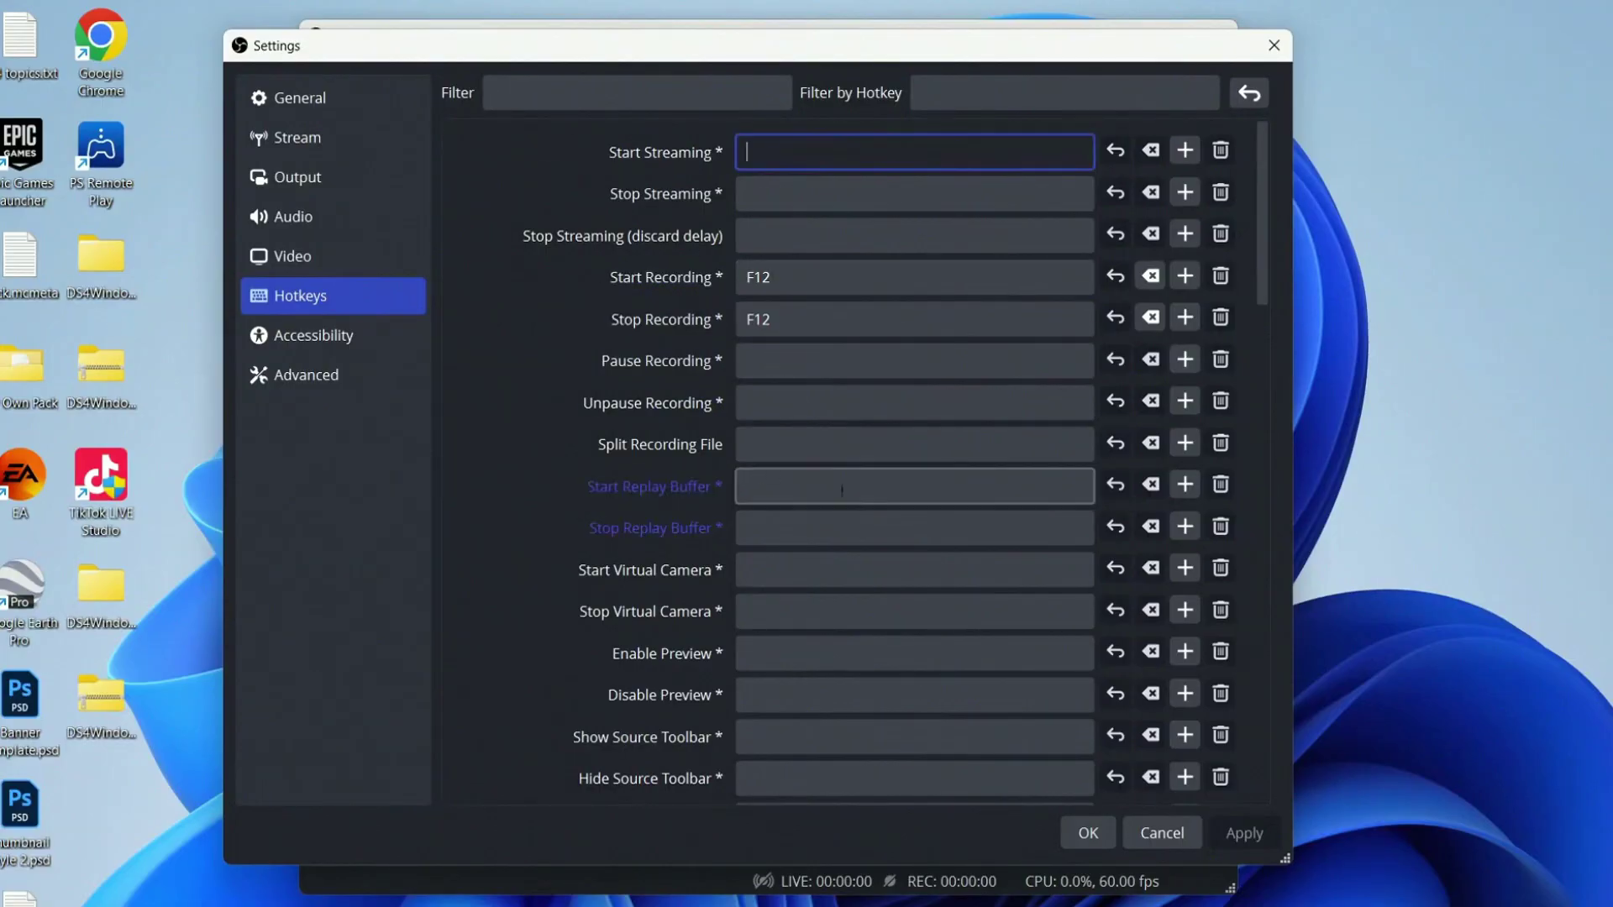
left_click(1085, 835)
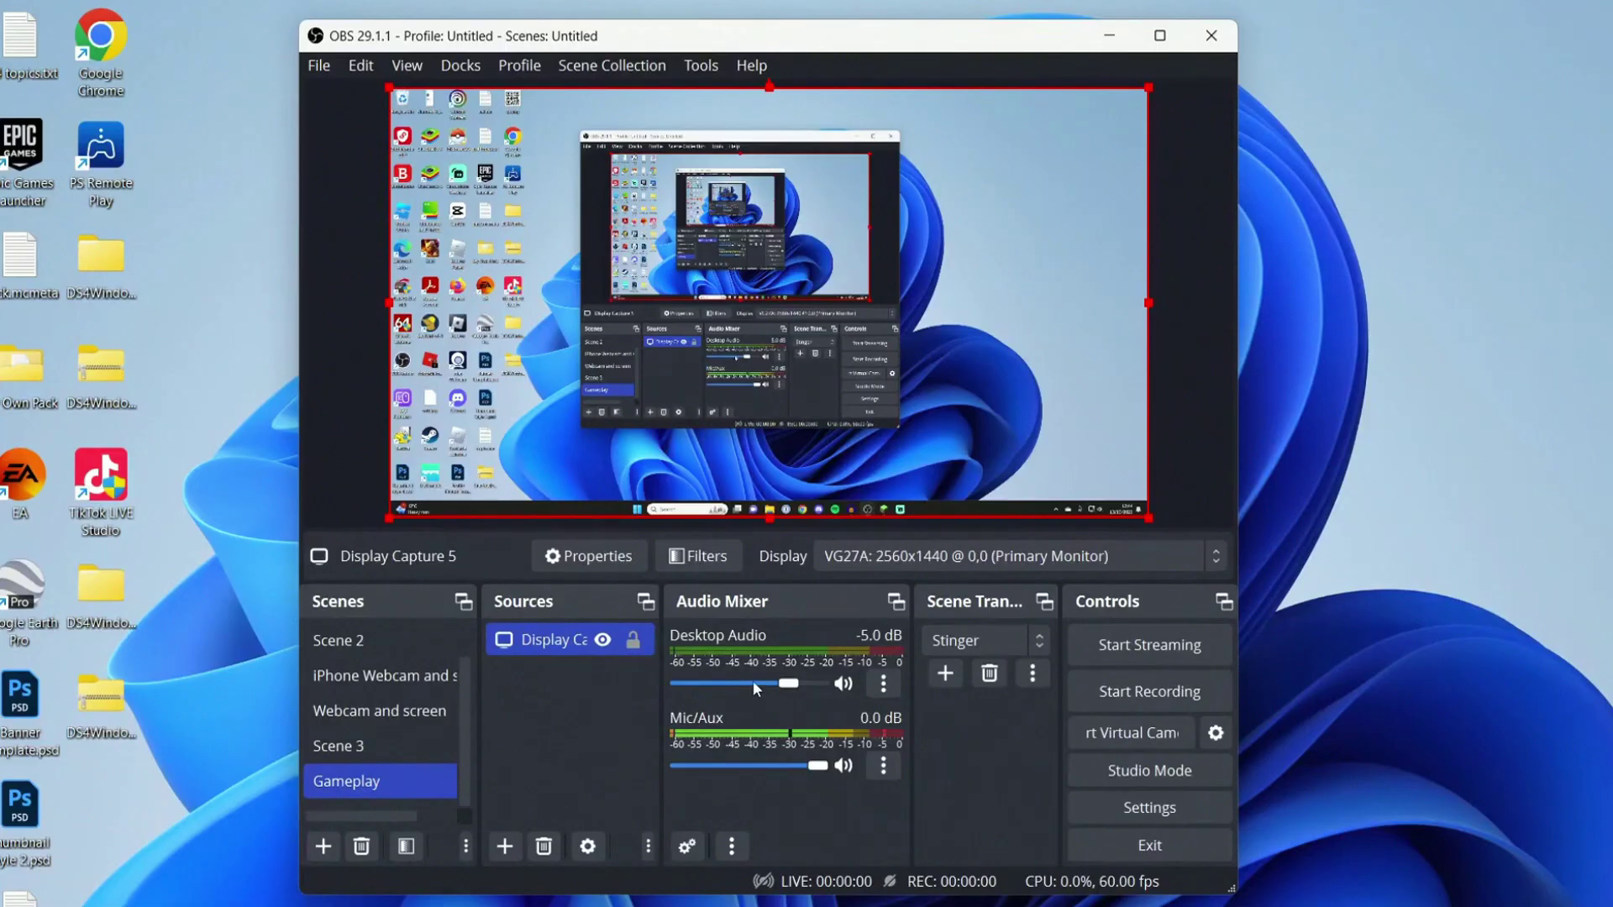
Step: Adjust the Desktop Audio volume in the audio mixer to about -6.6 dB
left_click_drag(785, 684, 822, 691)
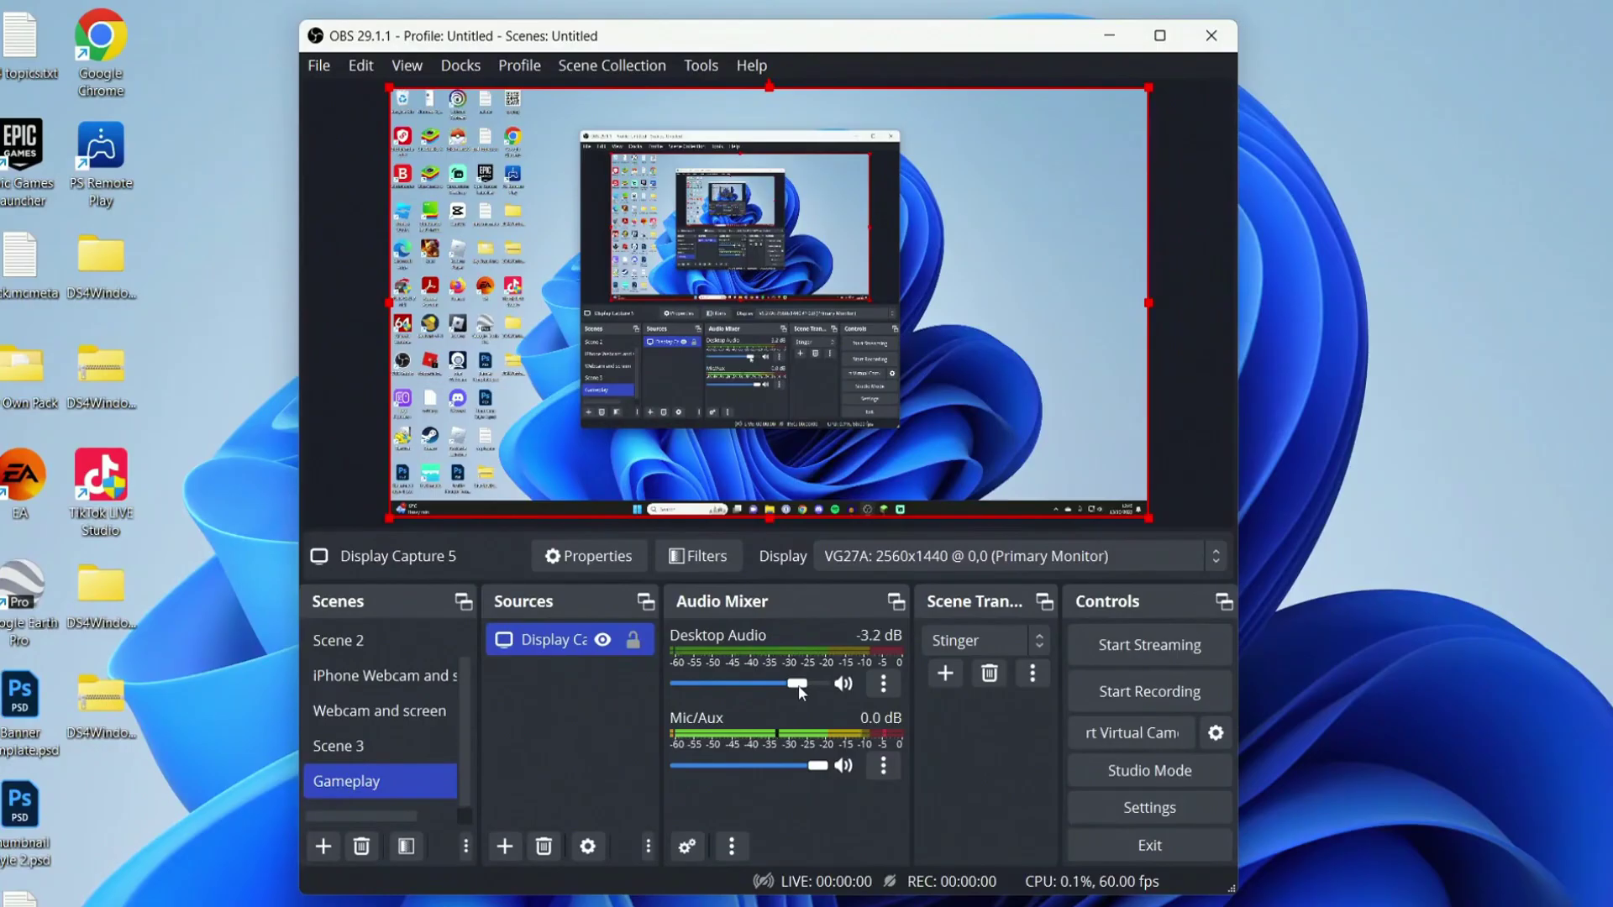
left_click_drag(820, 689, 793, 684)
scroll(791, 684, "up", 1)
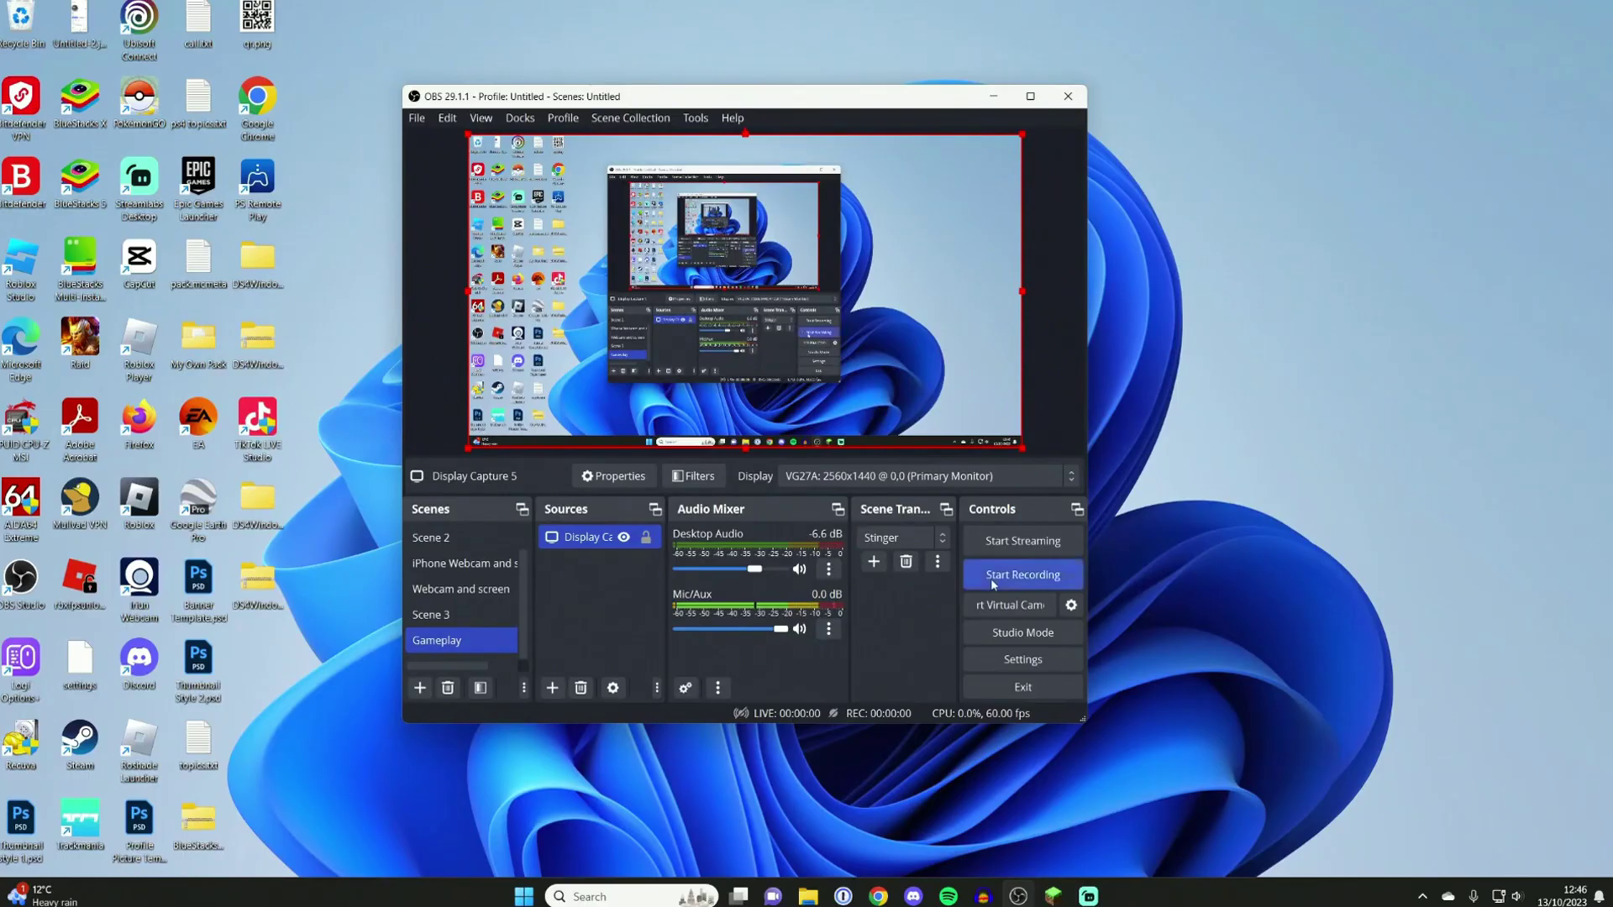
Step: Start recording, and switch to Minecraft to resume the paused singleplayer game
left_click(991, 578)
left_click(1051, 897)
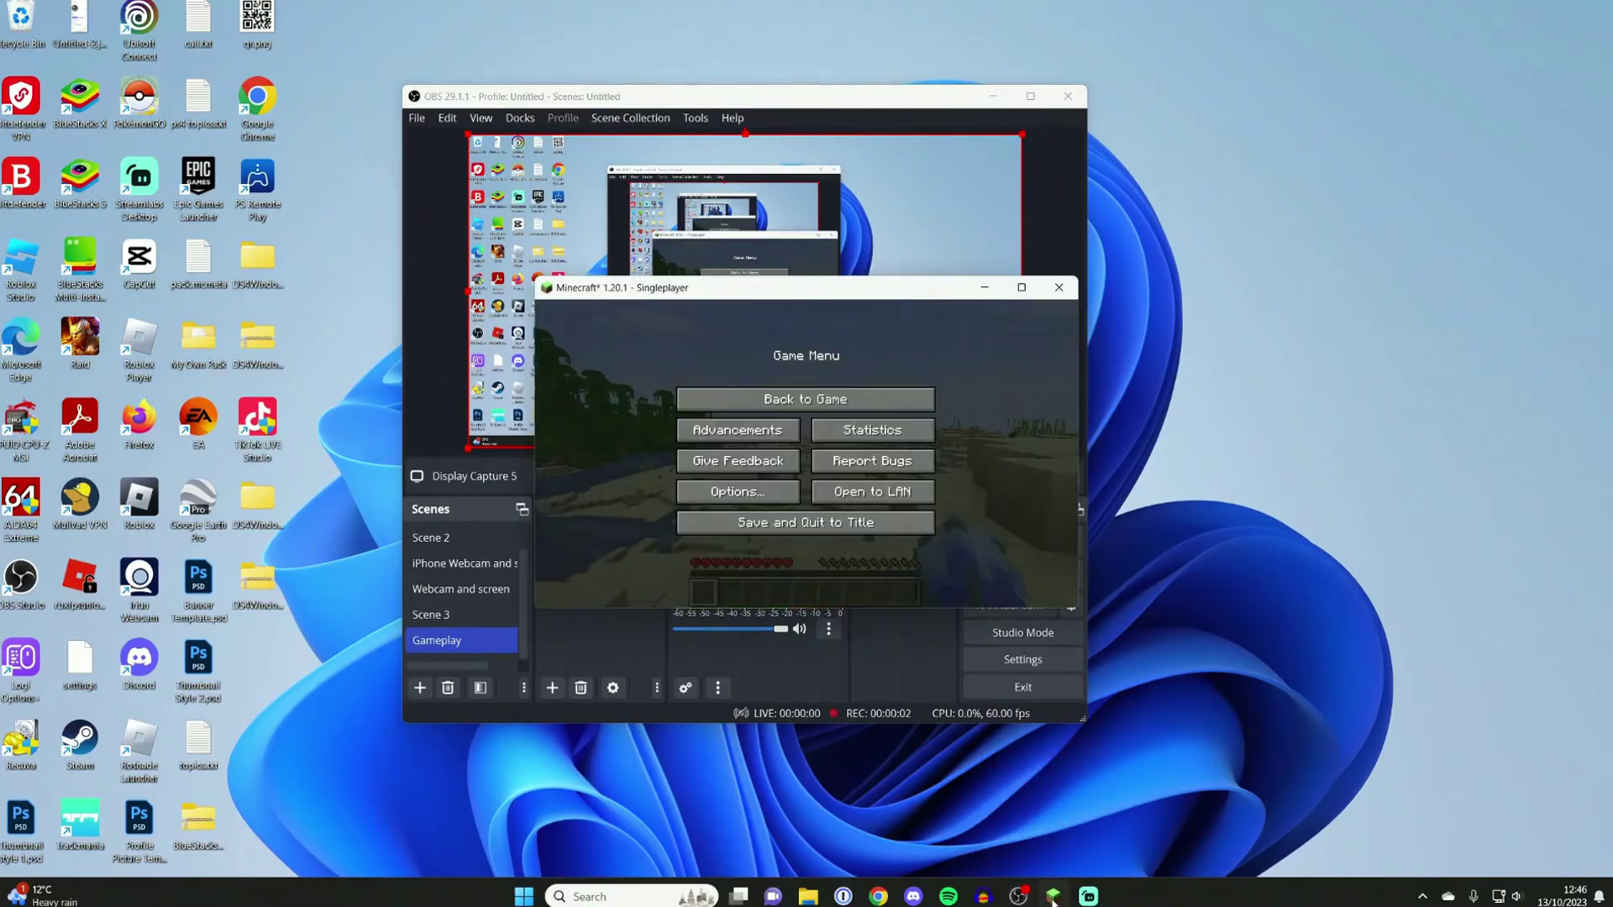
left_click(897, 393)
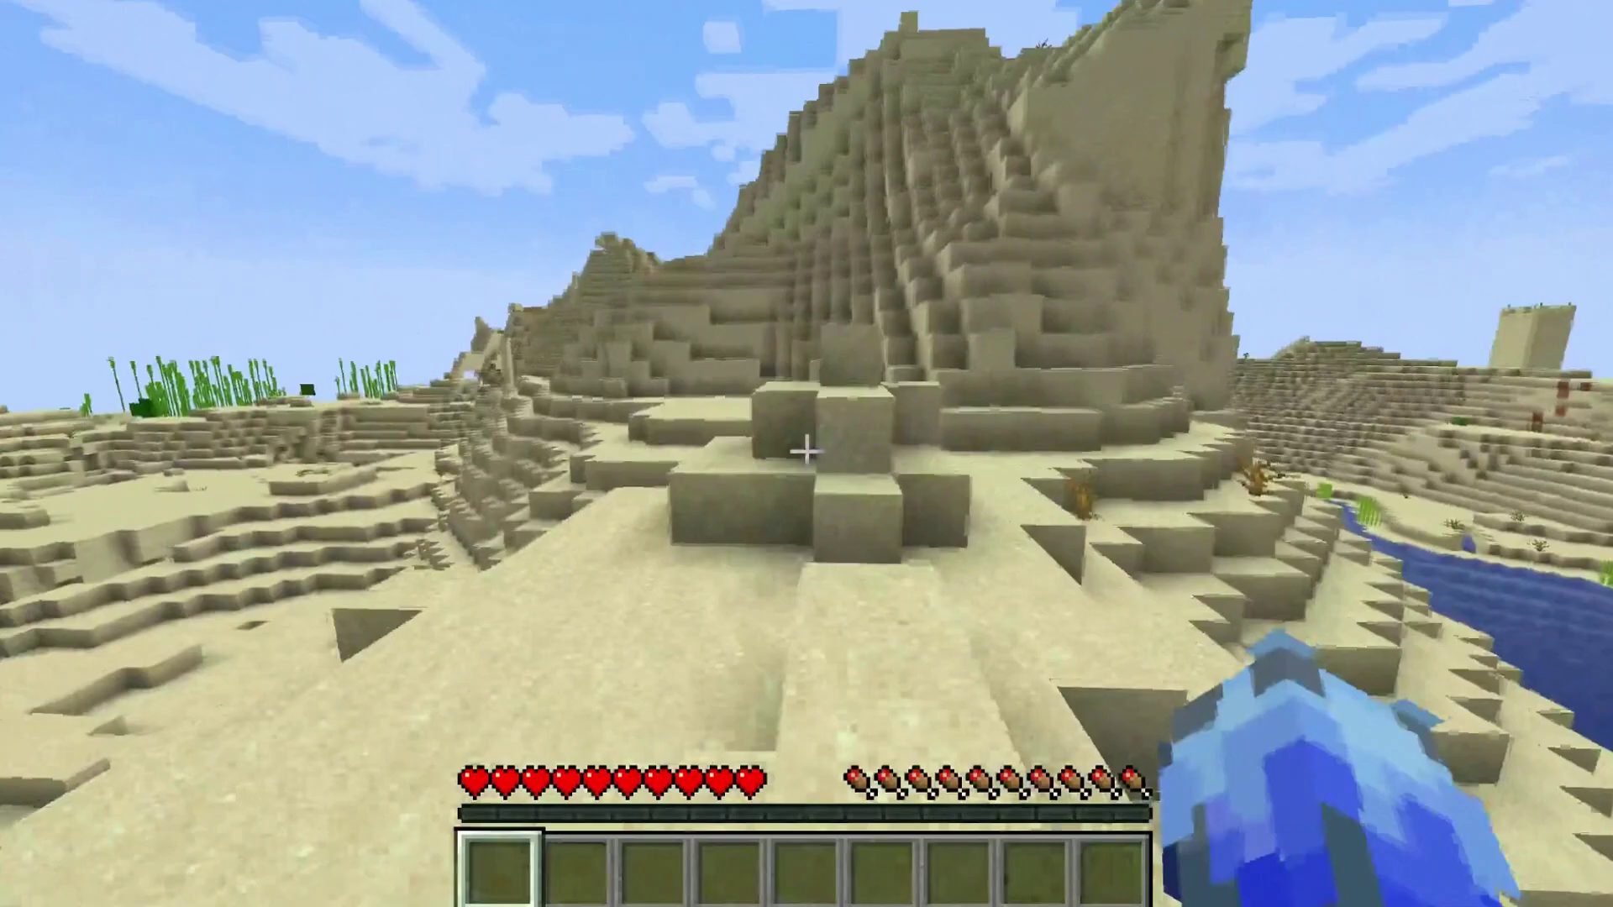
Step: Return the playback of the recorded gameplay from full screen to a window in Media Player
key("Escape")
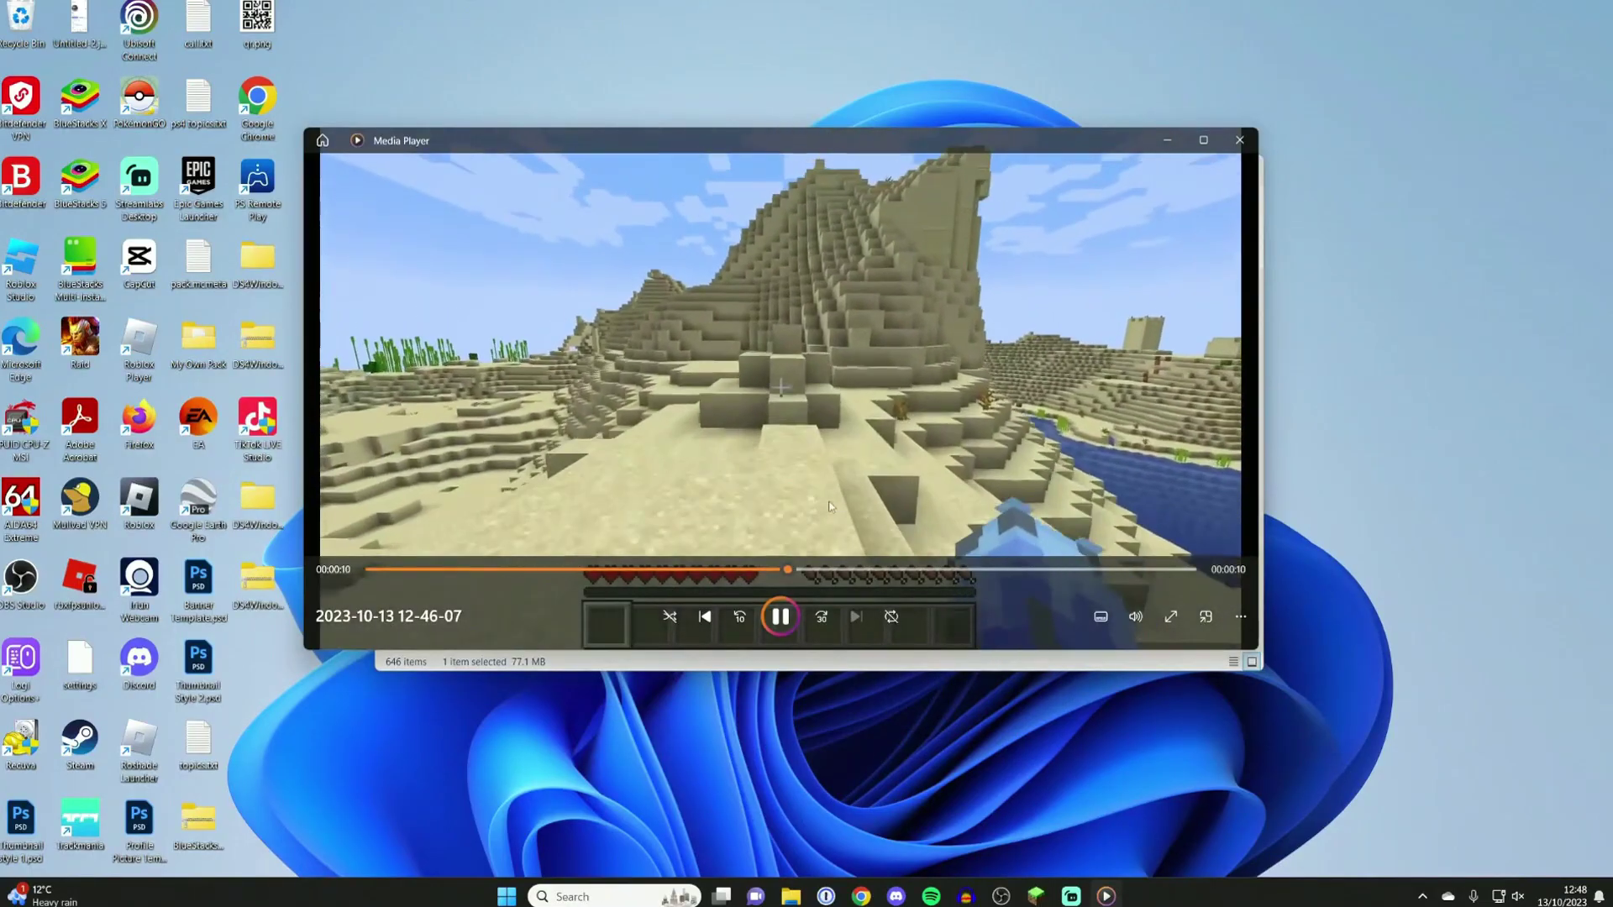